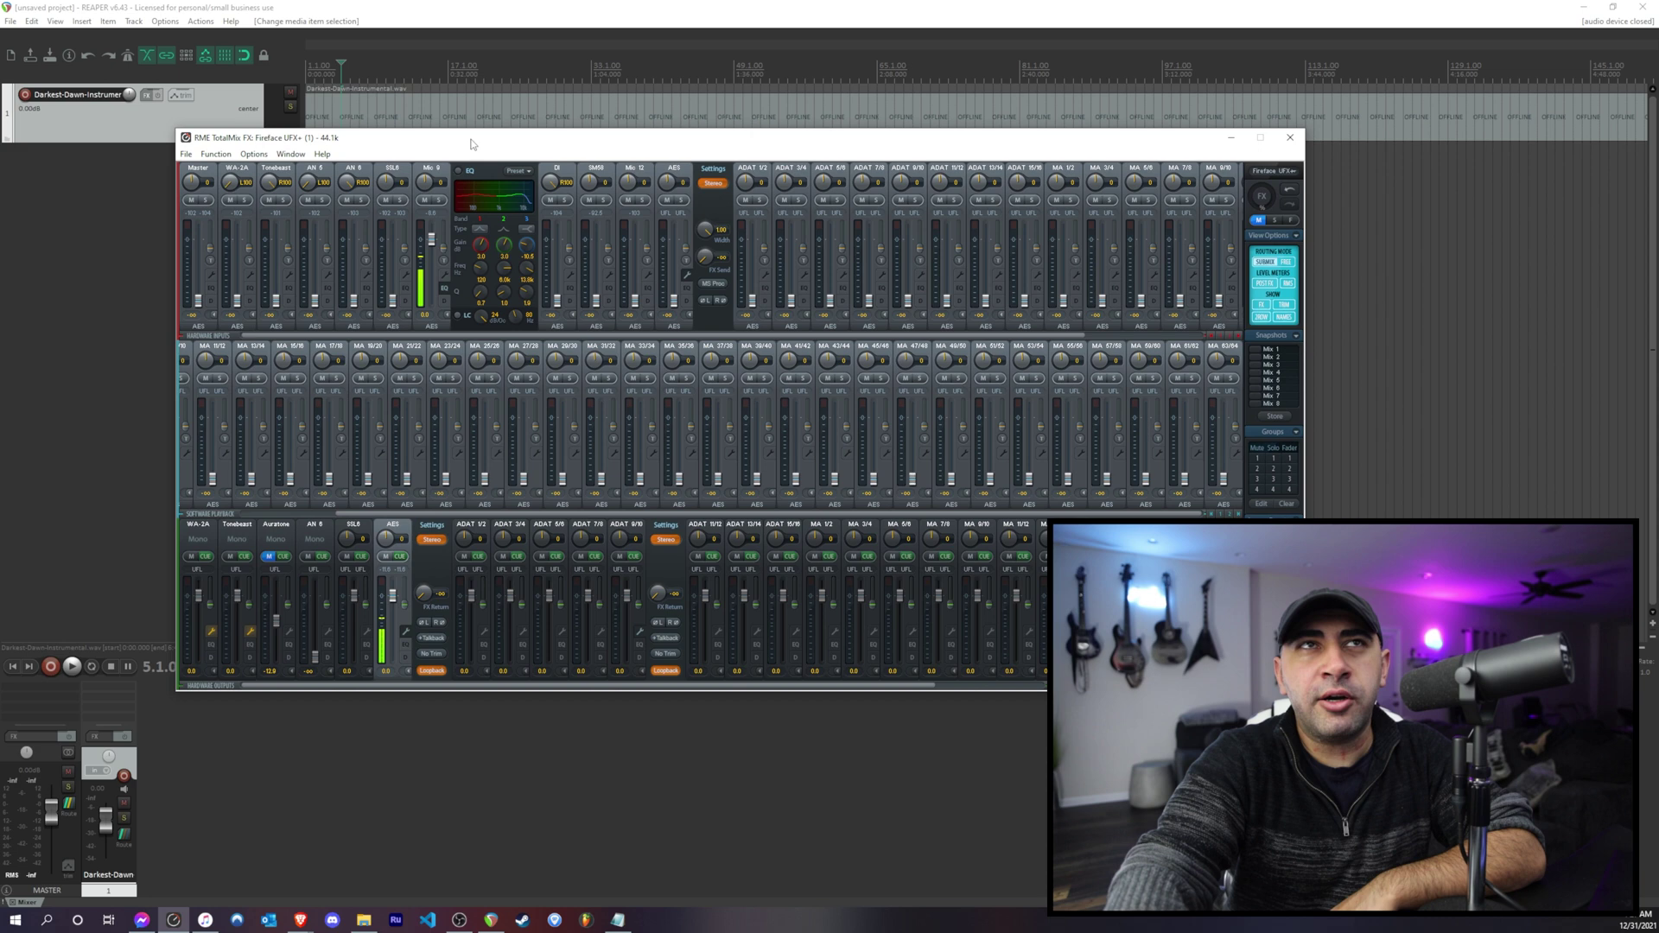
# - Reposition the TotalMix mixer window on screen
pyautogui.moveTo(471, 145); pyautogui.dragTo(544, 146)
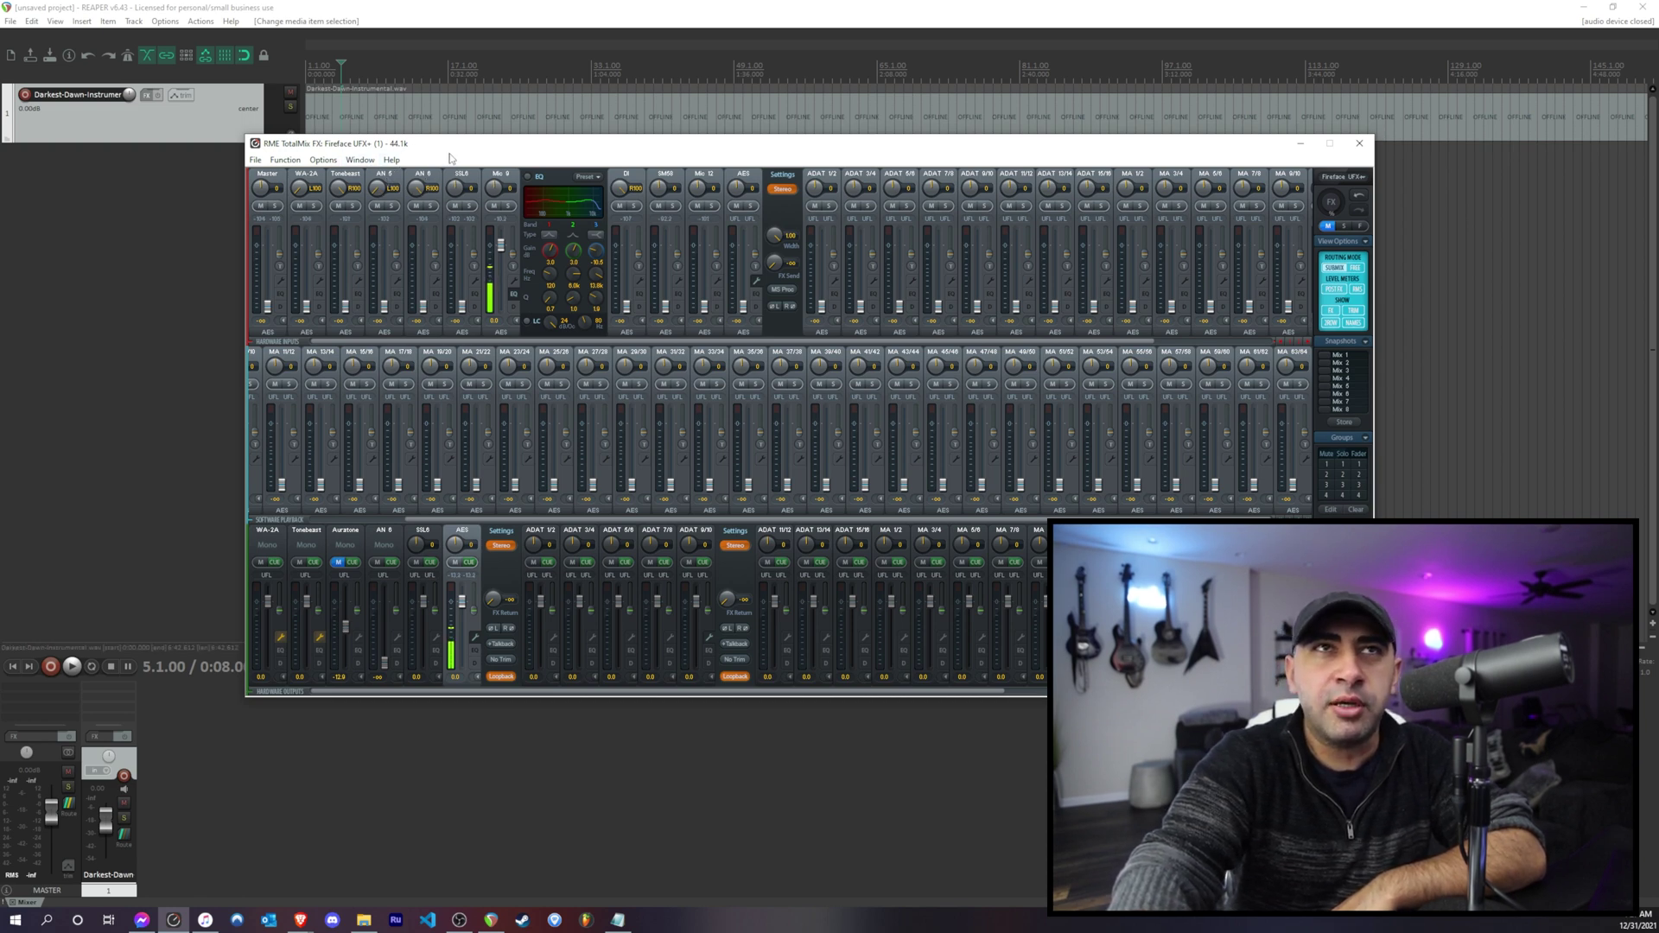
pyautogui.moveTo(449, 144); pyautogui.dragTo(521, 139)
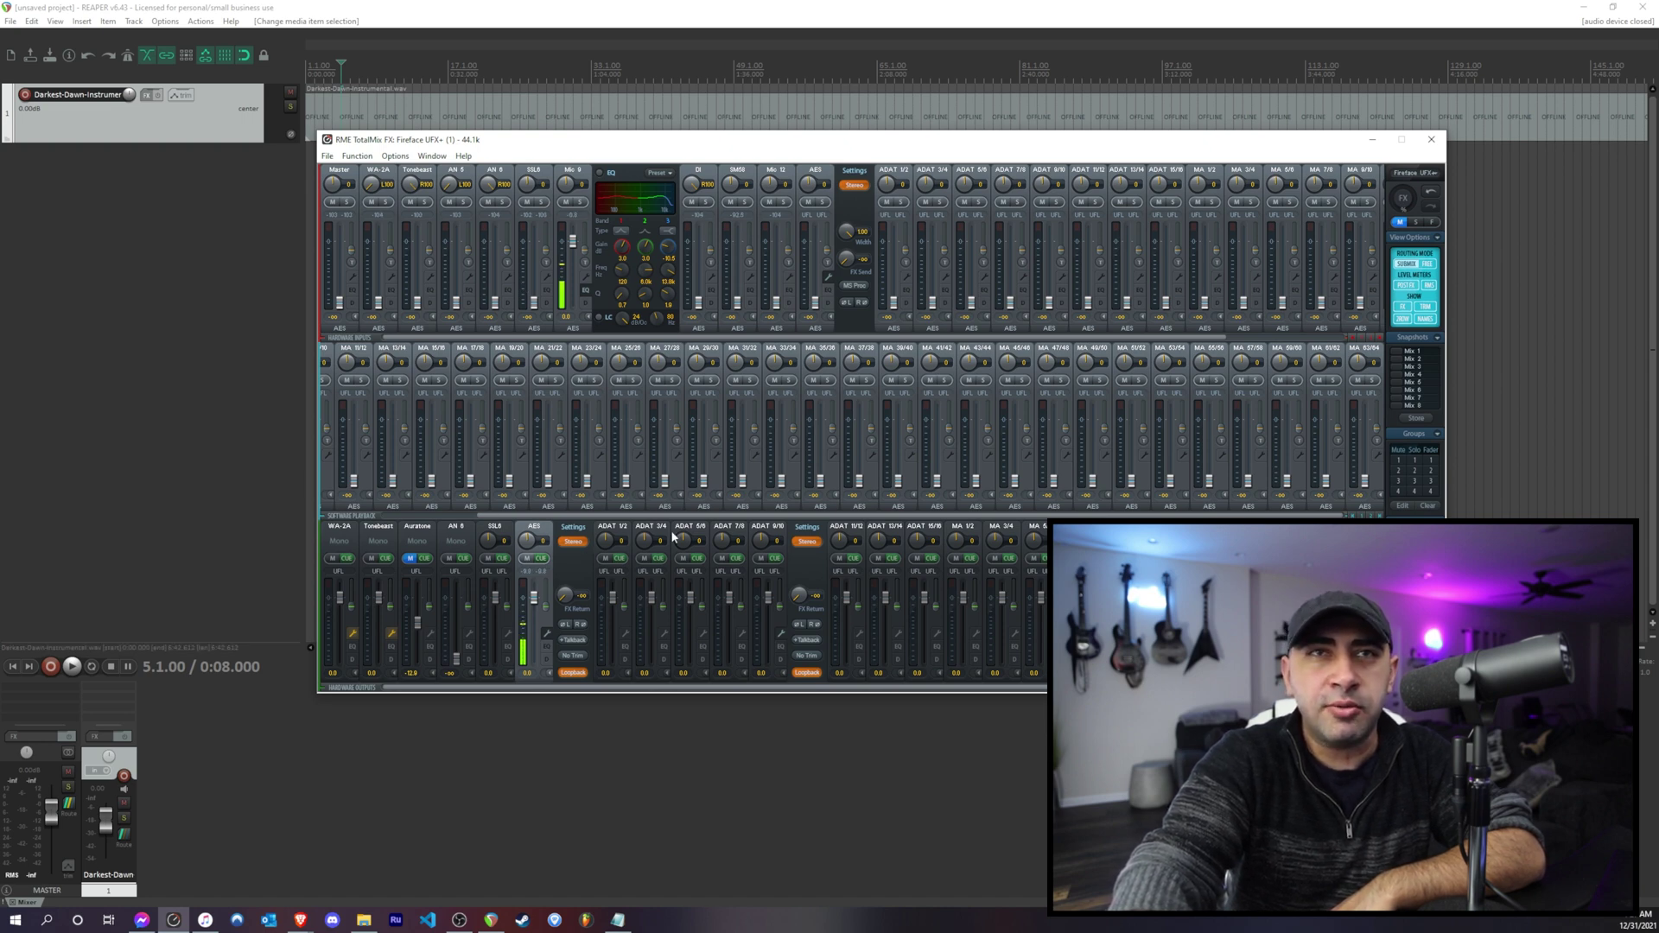
pyautogui.moveTo(423, 148); pyautogui.dragTo(298, 139)
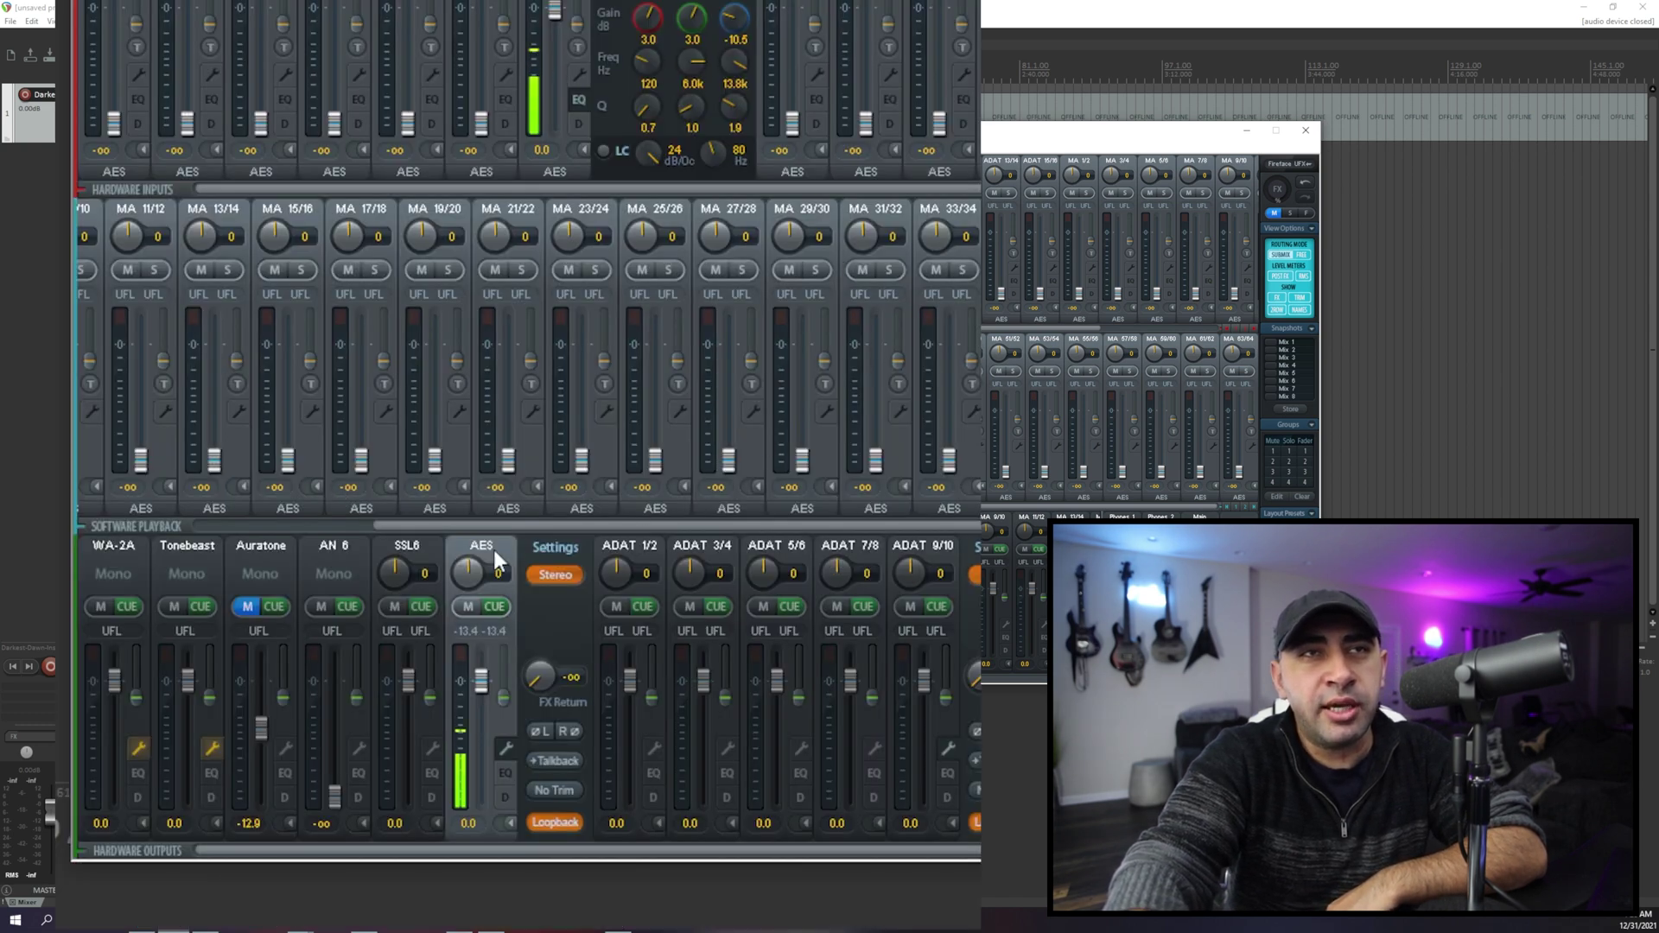
# - Review the mixes sent to SSL6, AN 6, Auratone, Tonebeast and WA-2A, then return to the AES output mix
pyautogui.click(399, 547)
pyautogui.click(335, 545)
pyautogui.click(242, 551)
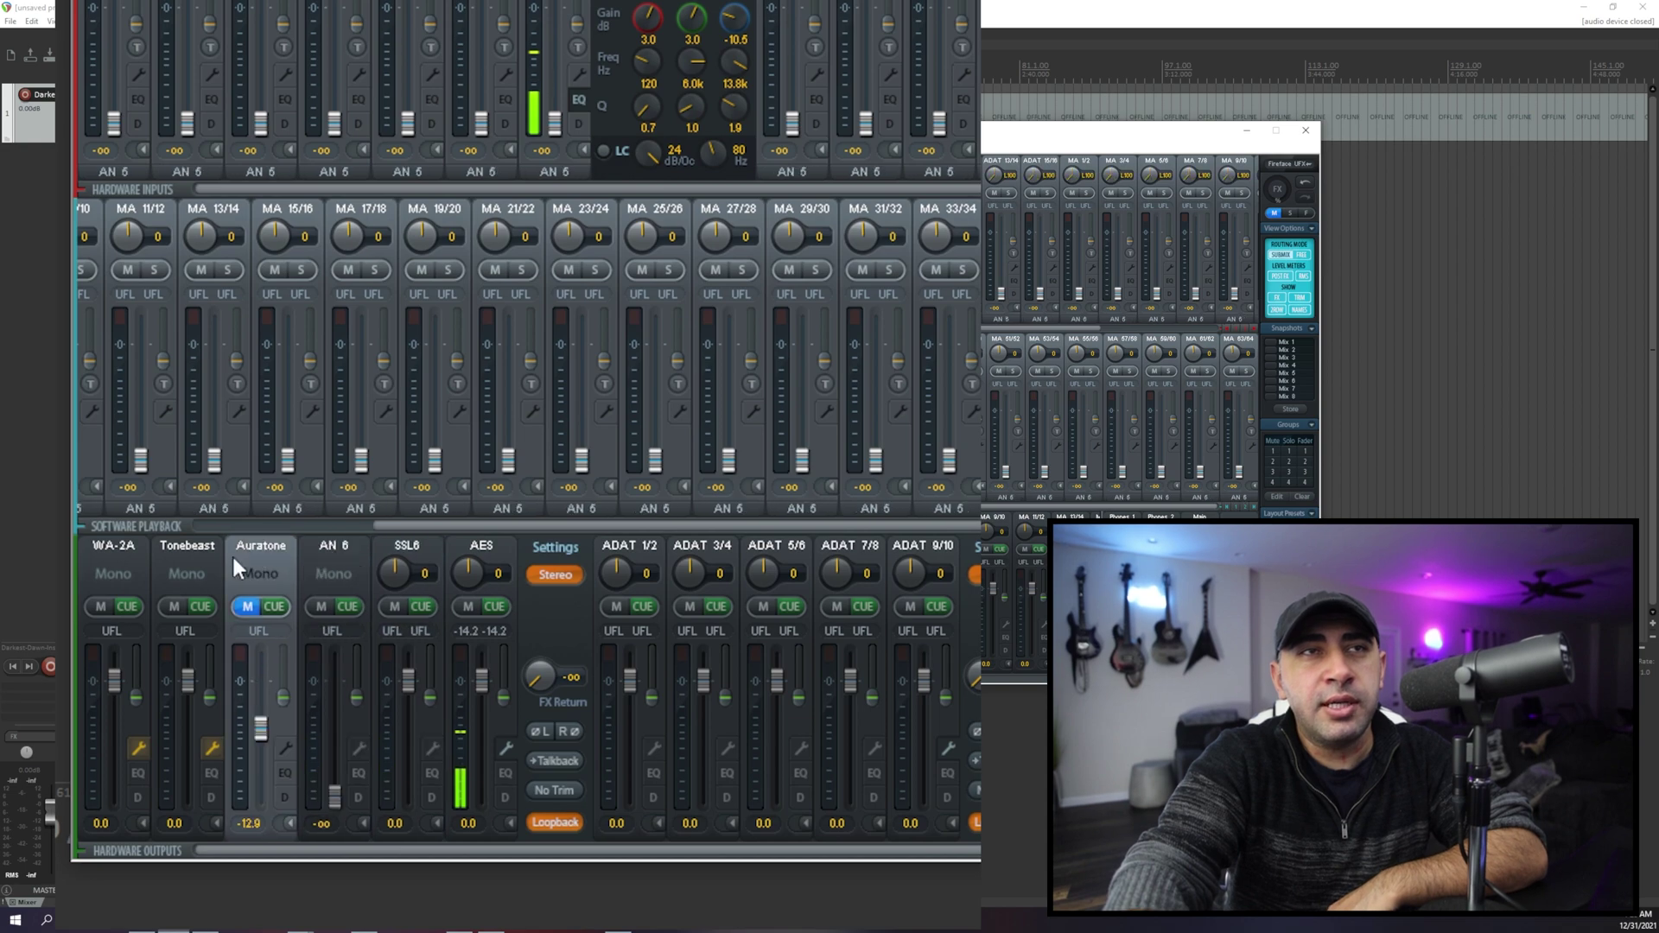
pyautogui.click(178, 552)
pyautogui.click(130, 551)
pyautogui.click(203, 555)
pyautogui.click(314, 546)
pyautogui.click(410, 548)
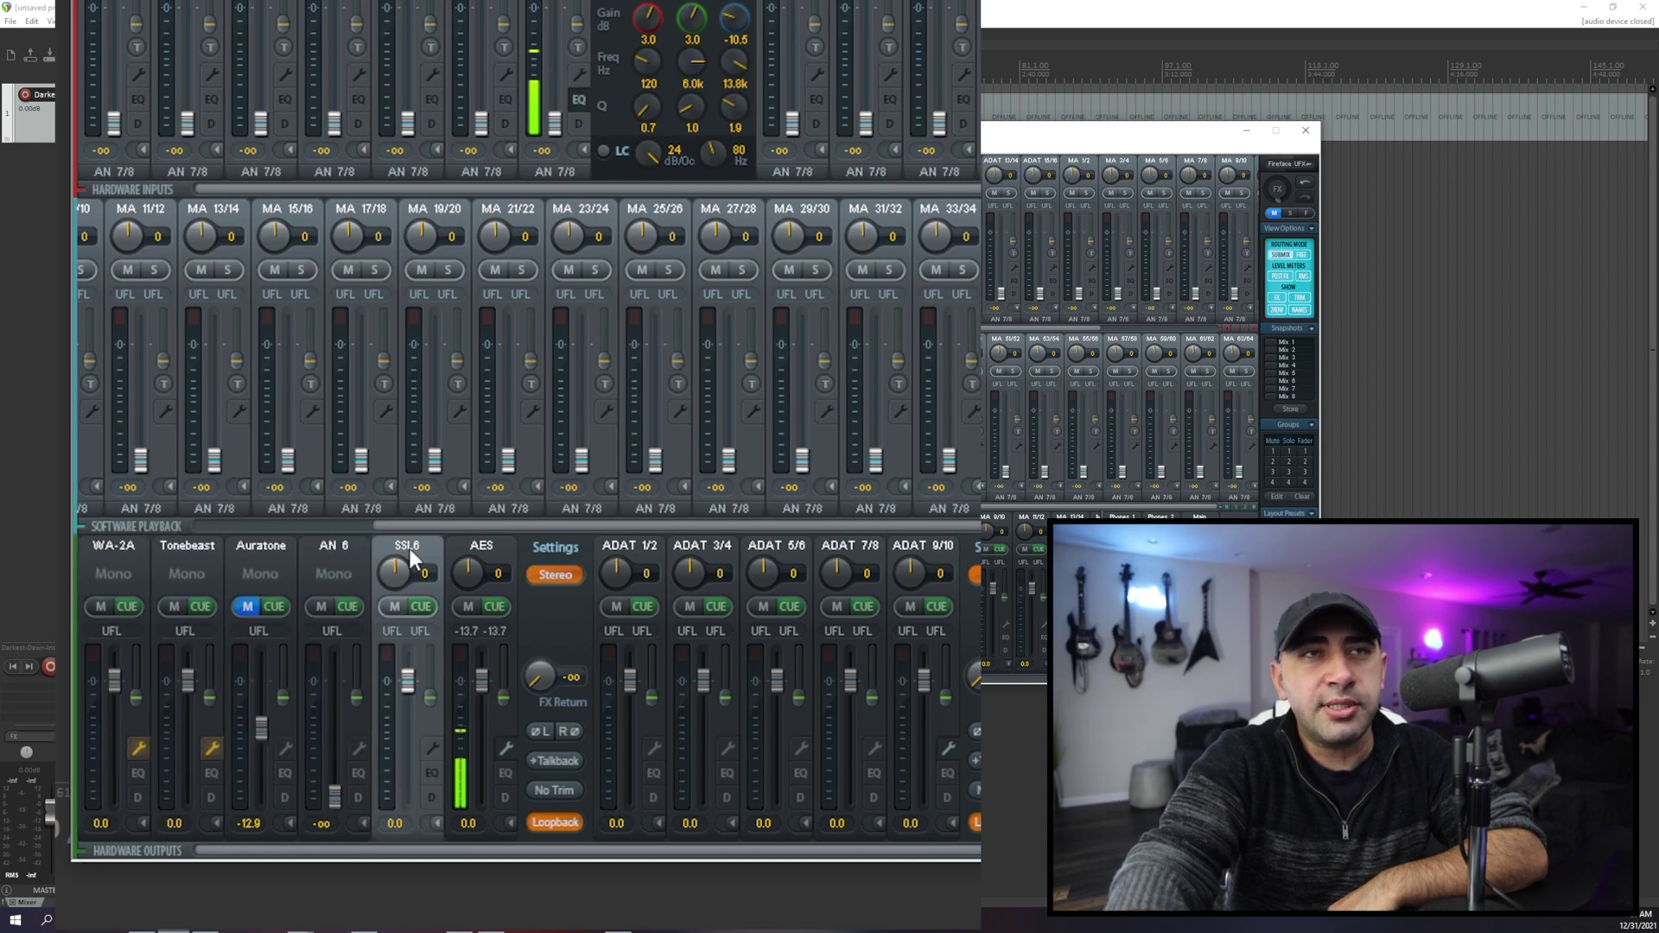
pyautogui.click(491, 544)
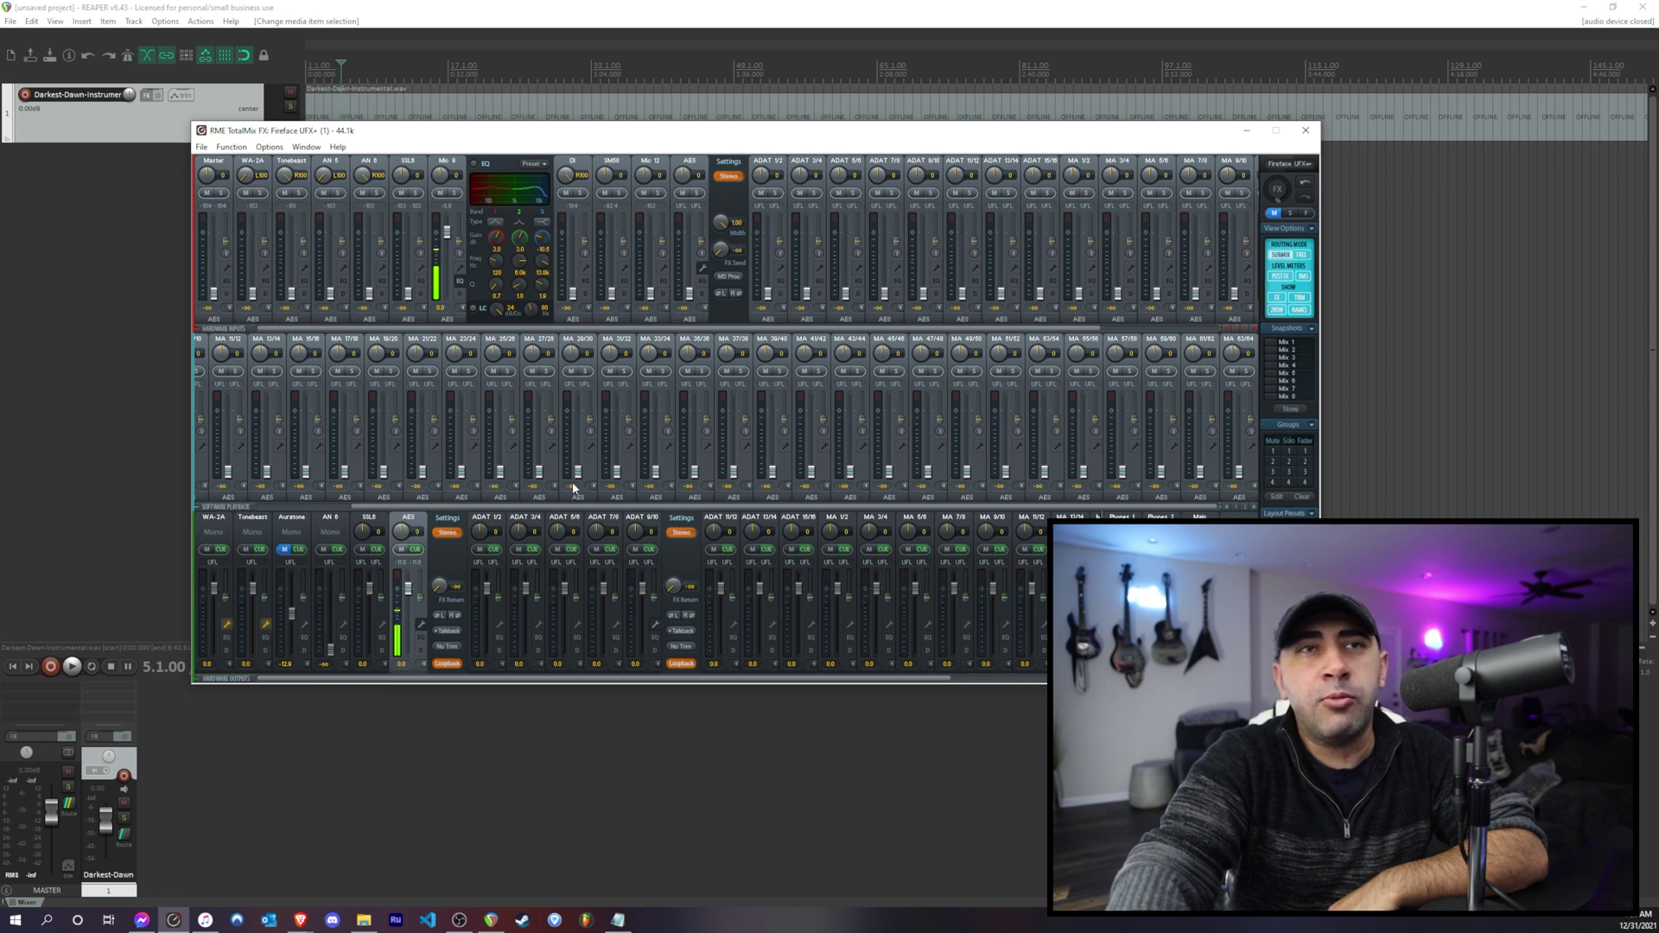
# - Pull the Mic 9 input fader down to -oo, then raise it back to 0.0 dB
pyautogui.moveTo(410, 510); pyautogui.dragTo(211, 501)
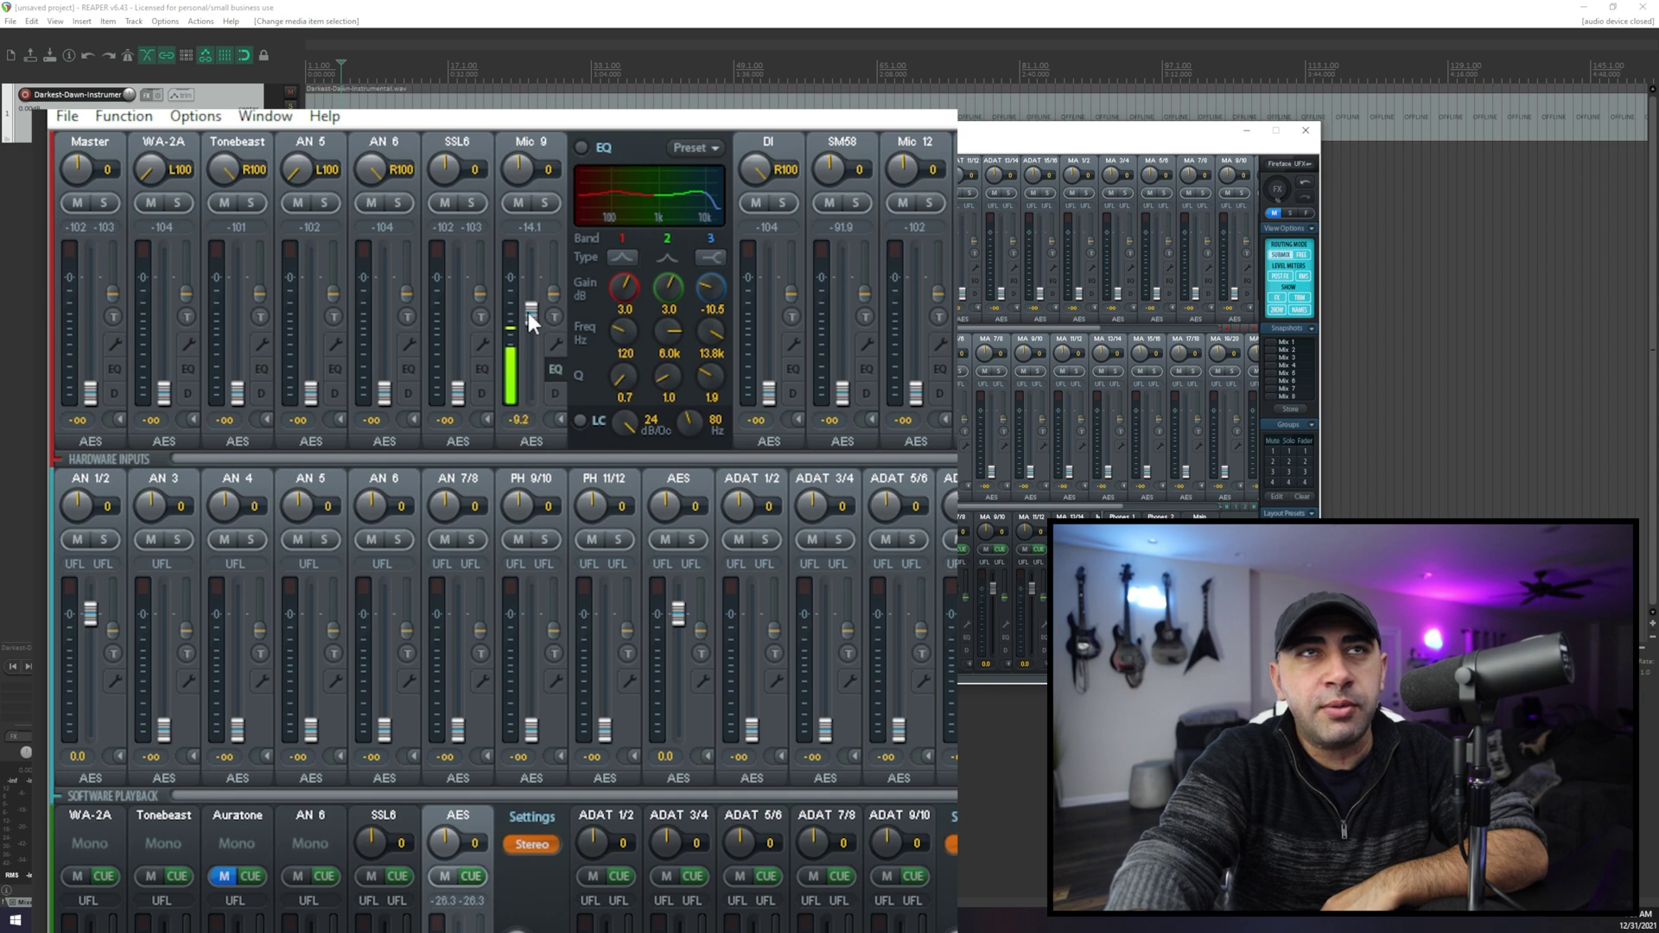
pyautogui.moveTo(529, 318); pyautogui.dragTo(551, 415)
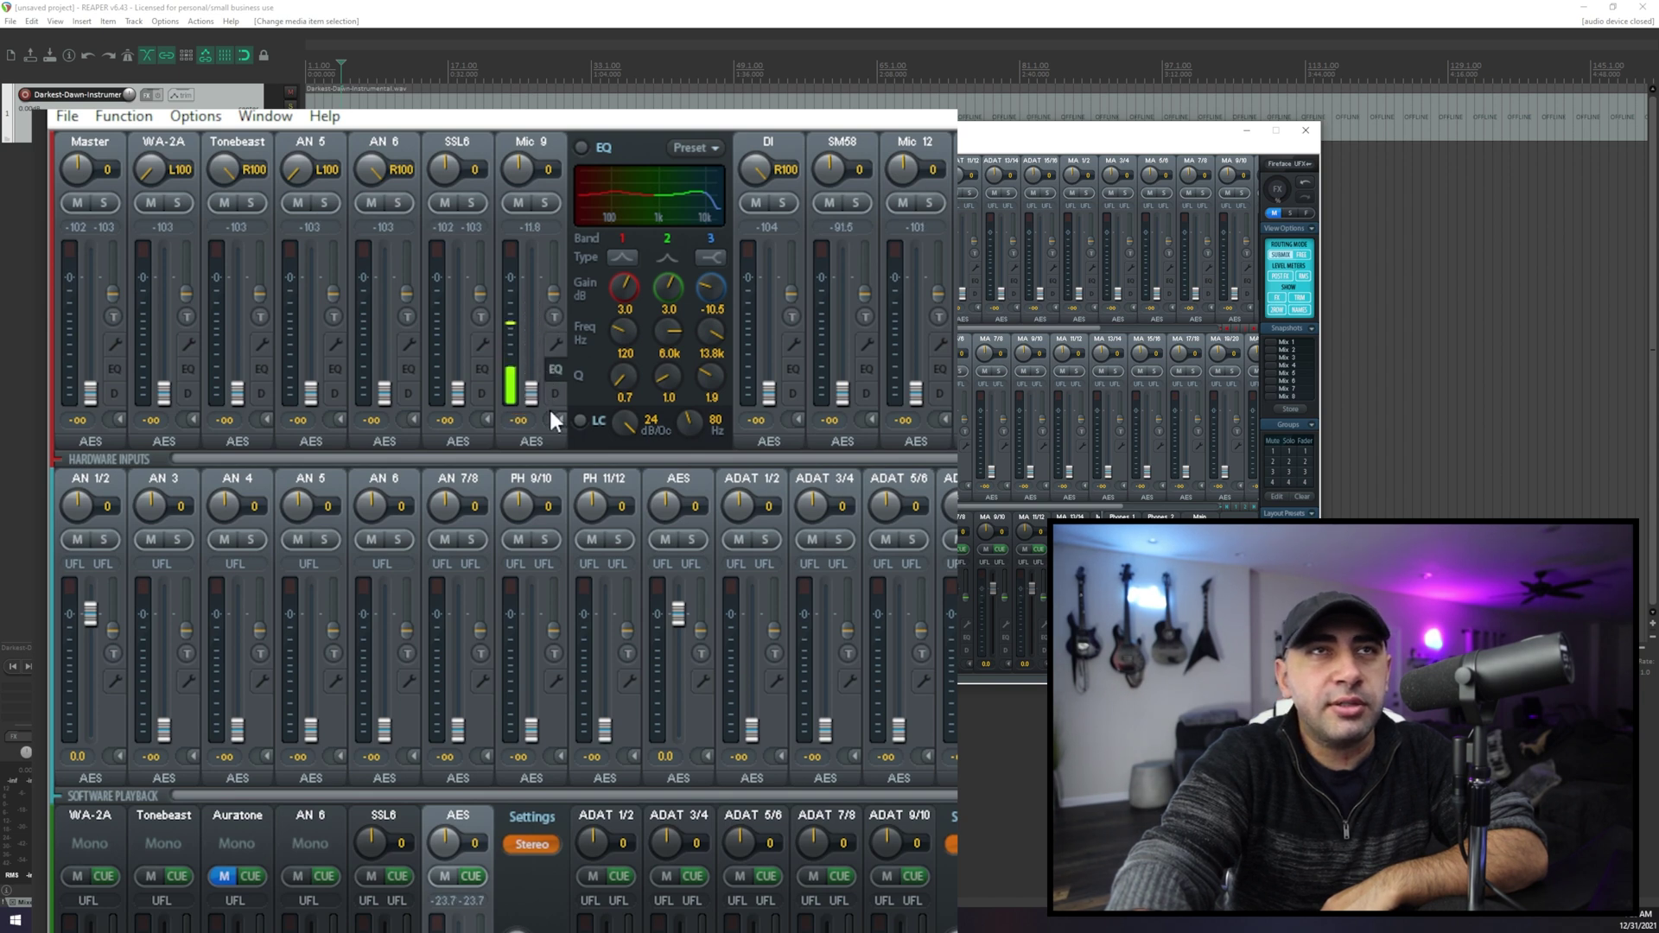
pyautogui.moveTo(543, 299); pyautogui.dragTo(534, 287)
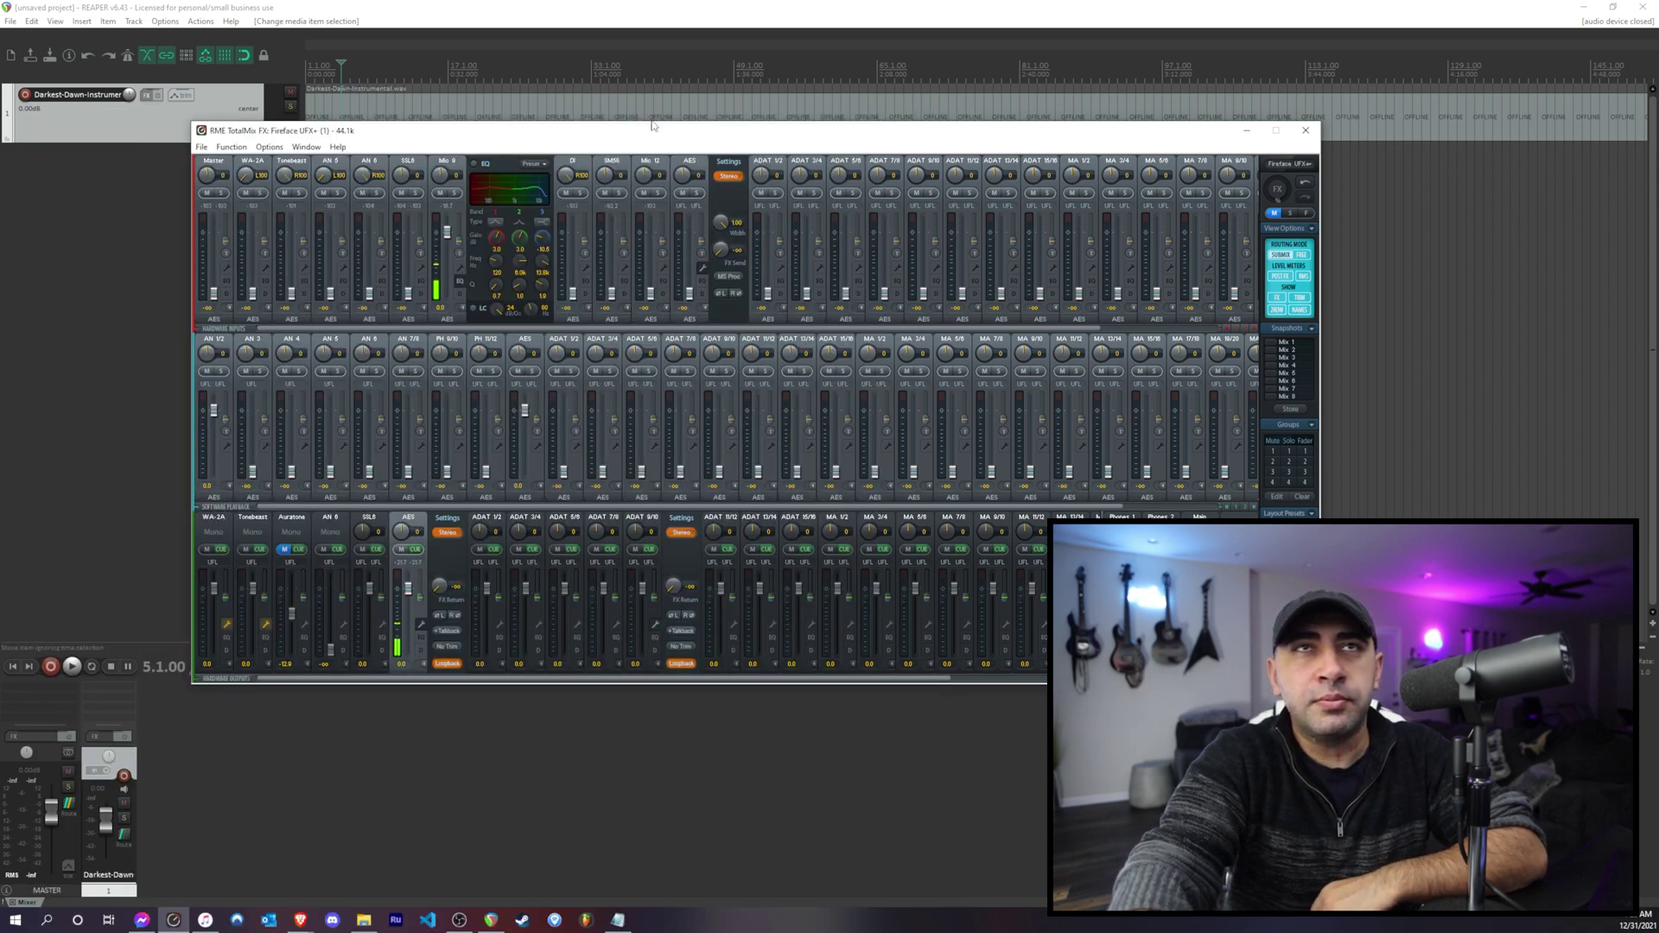
pyautogui.moveTo(674, 131); pyautogui.dragTo(631, 136)
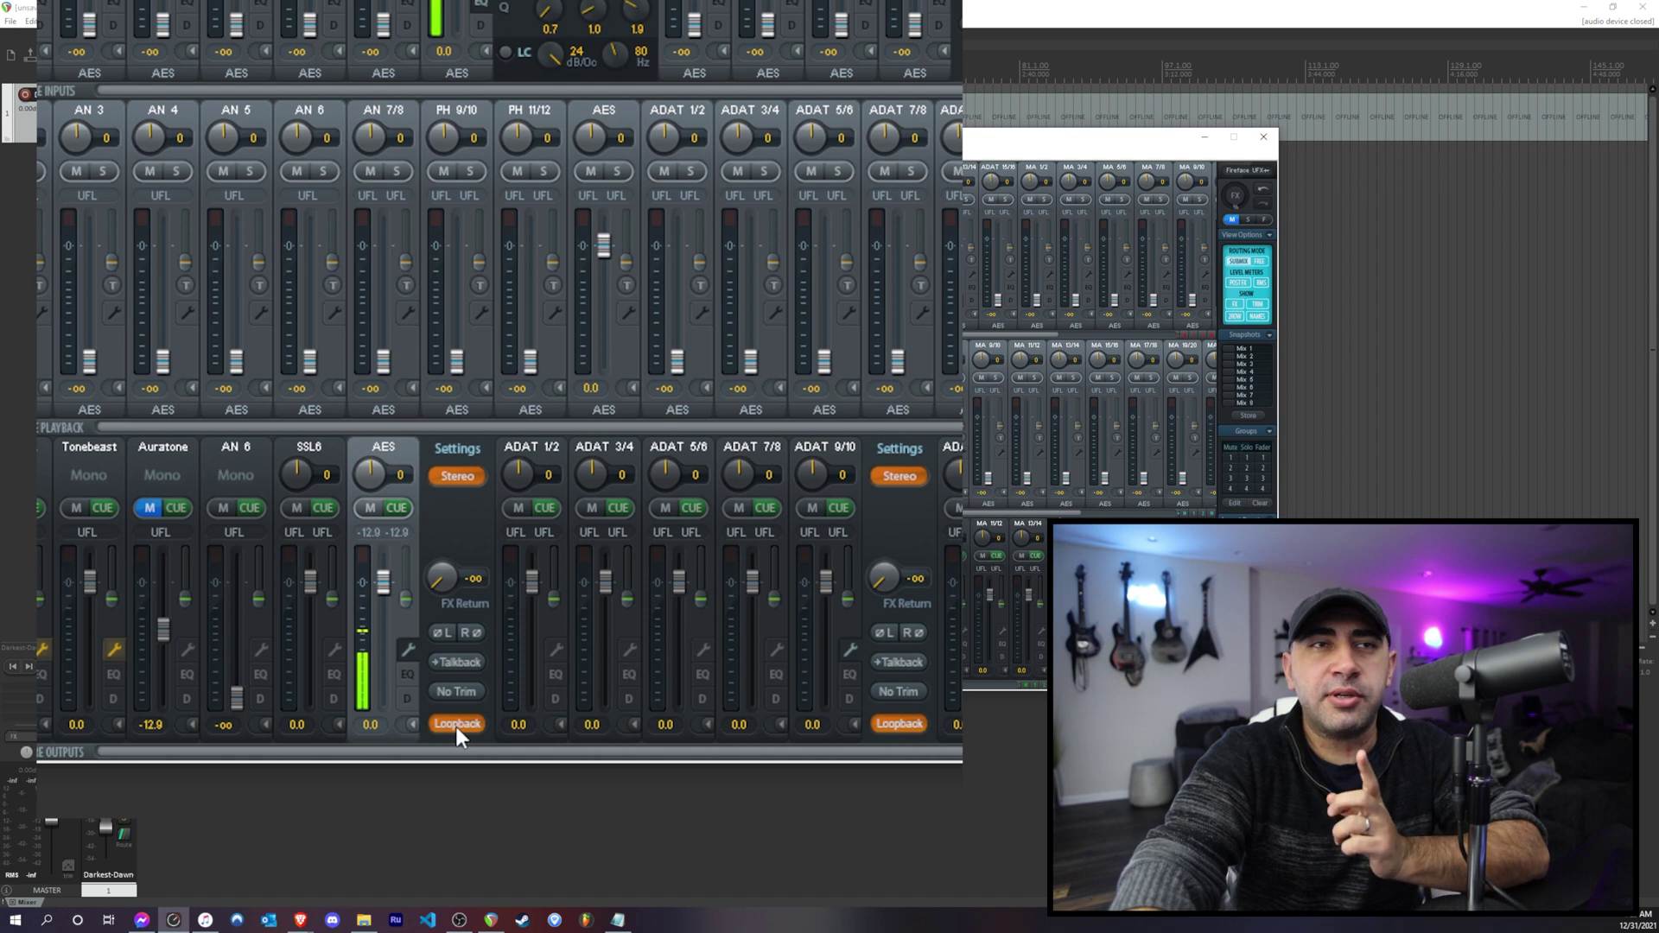
pyautogui.click(455, 724)
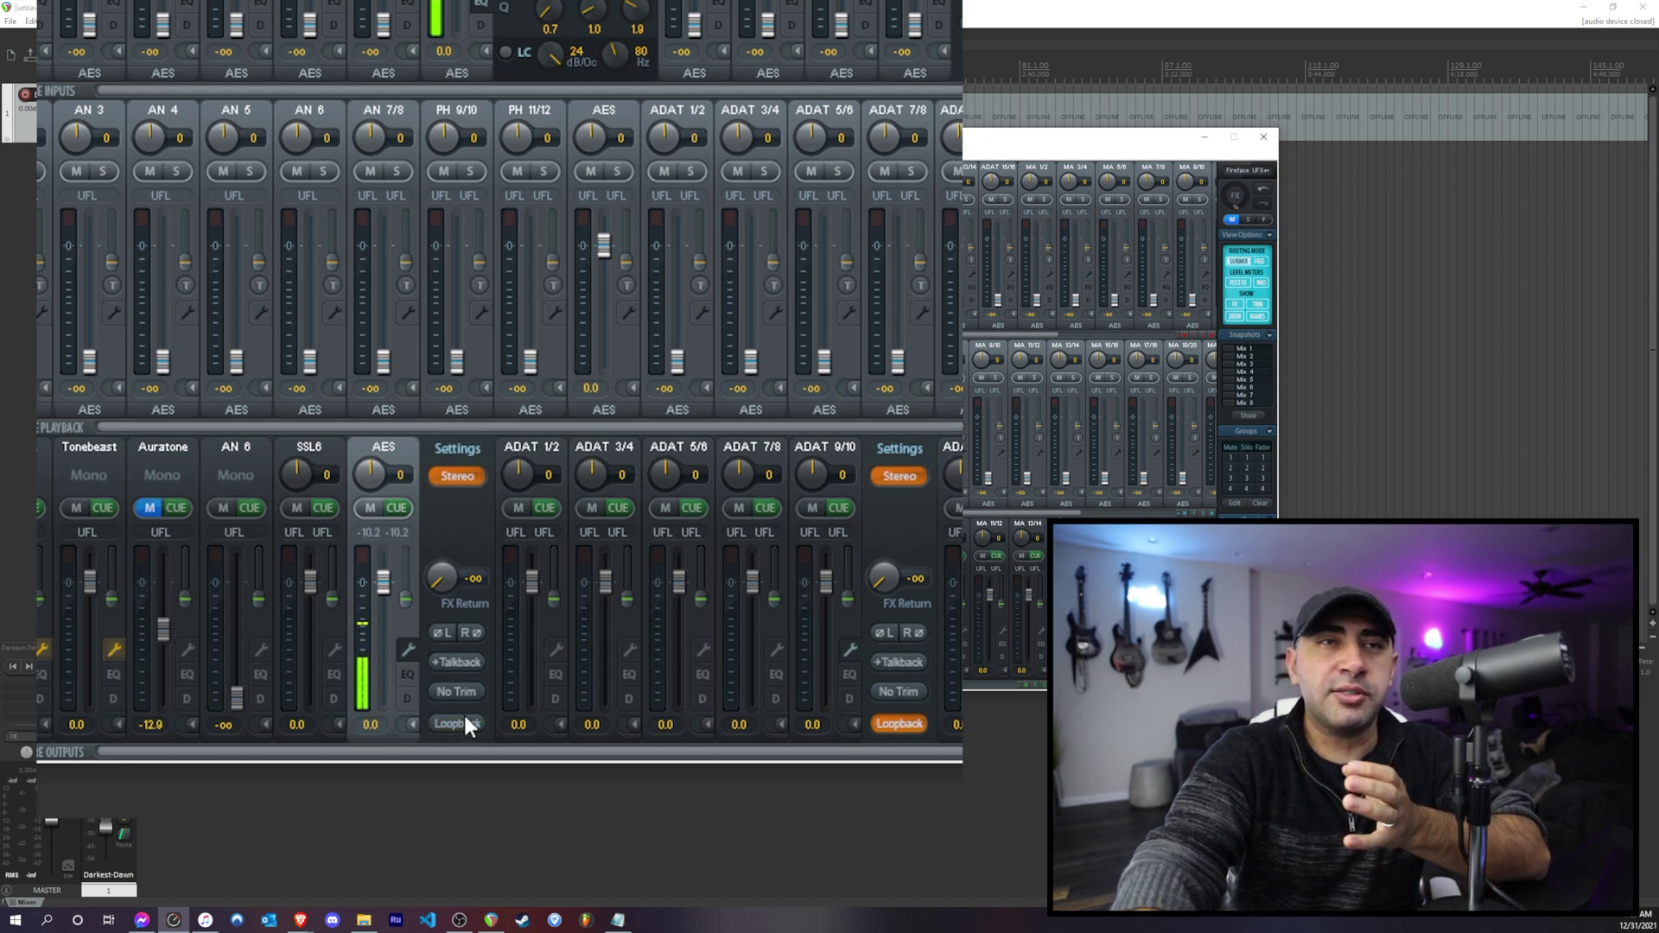
pyautogui.click(460, 719)
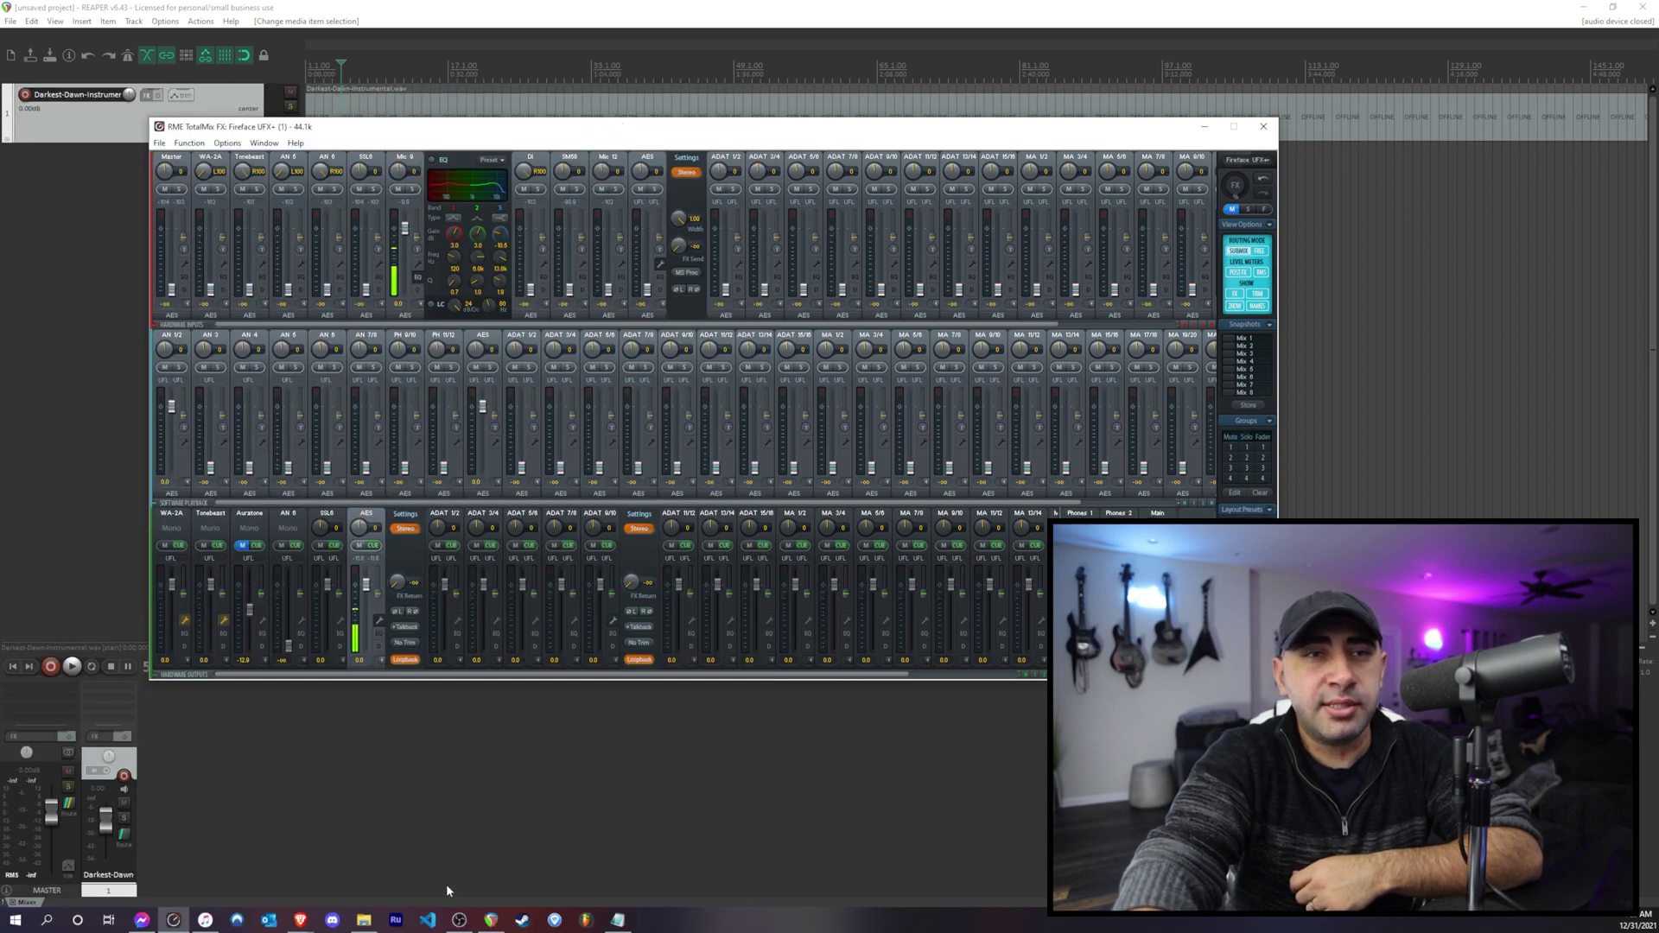
# - In OBS audio settings, confirm Desktop Audio 2 stays on AES (RME UFX+ USB 3.0)
pyautogui.click(459, 920)
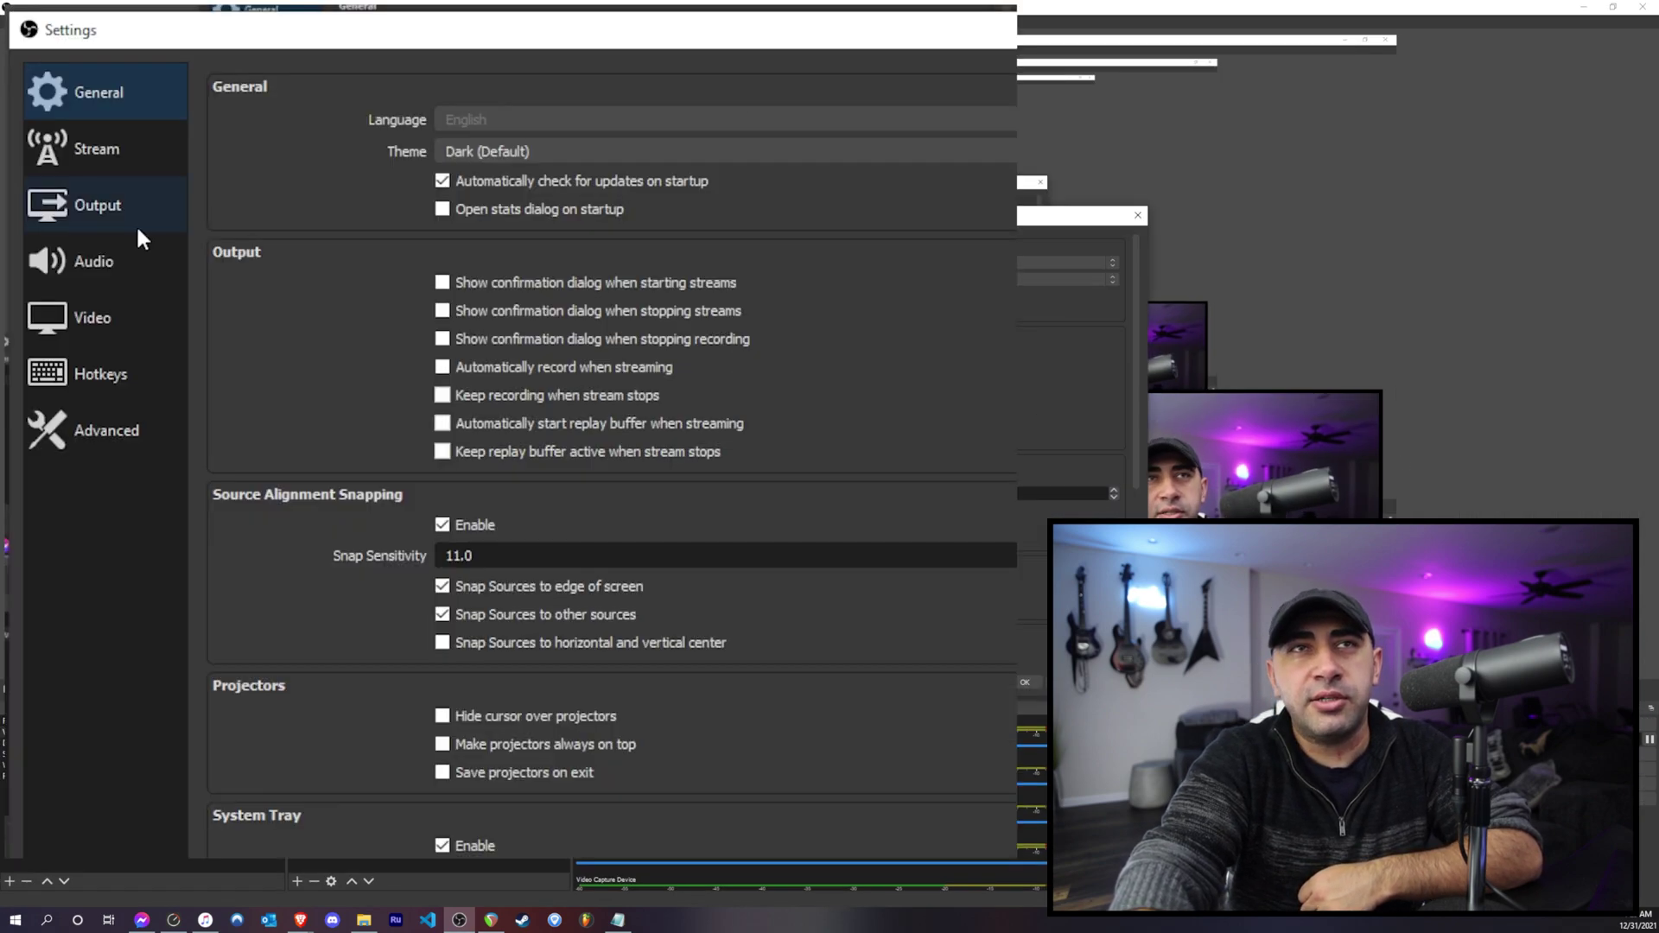
pyautogui.click(566, 336)
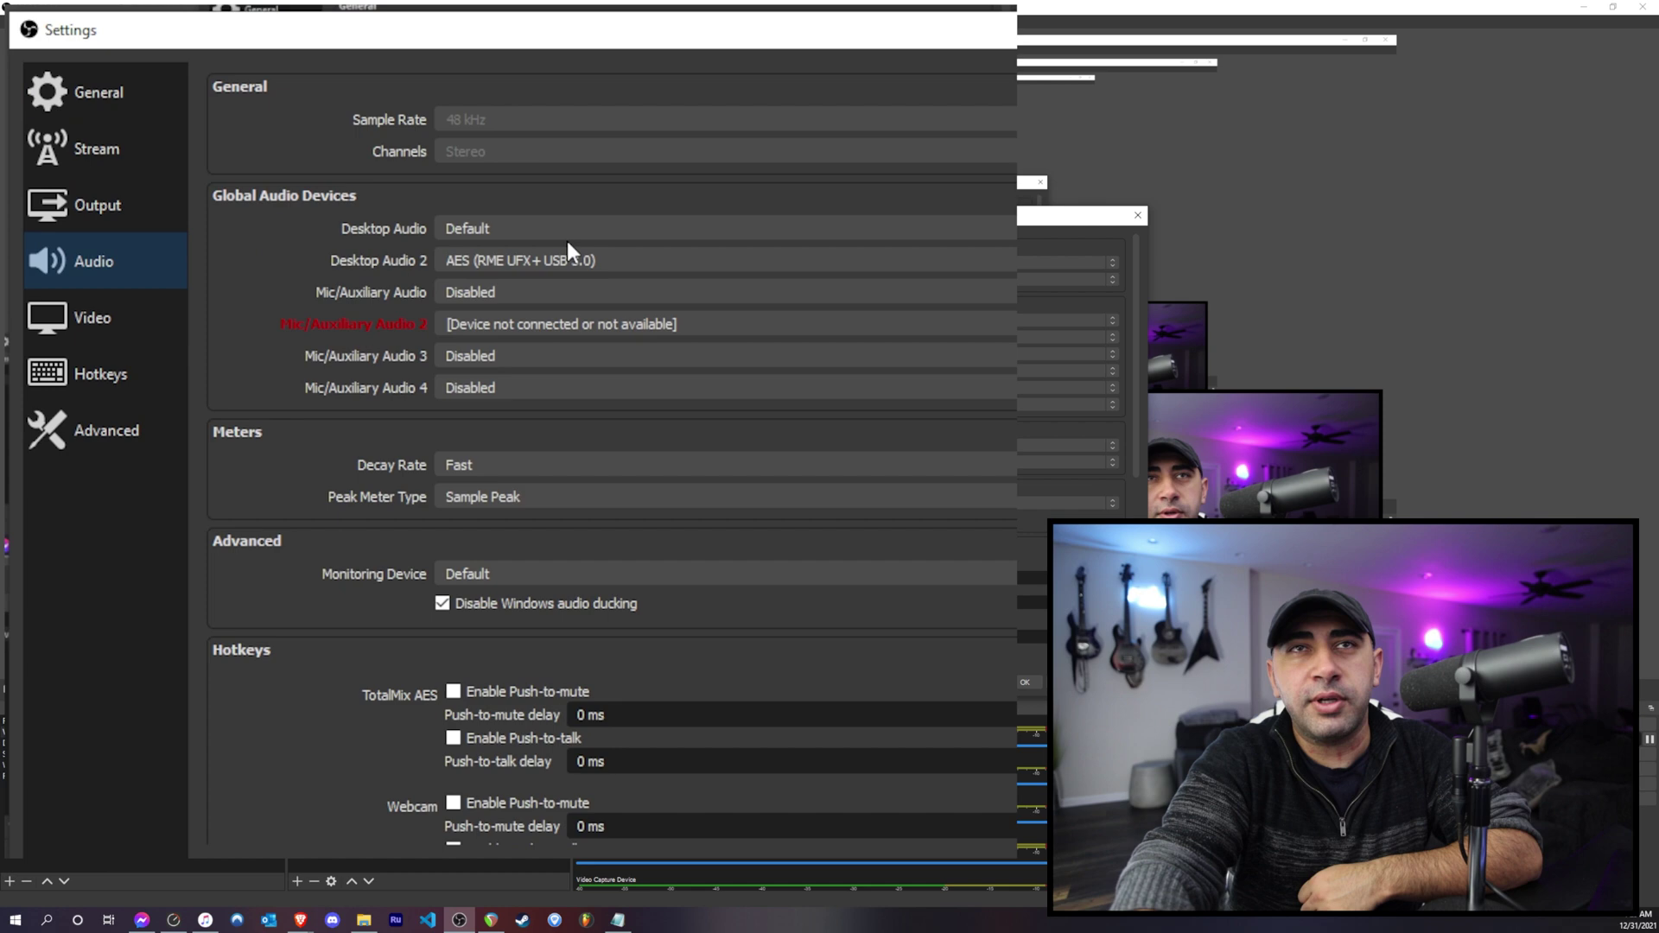
pyautogui.click(522, 257)
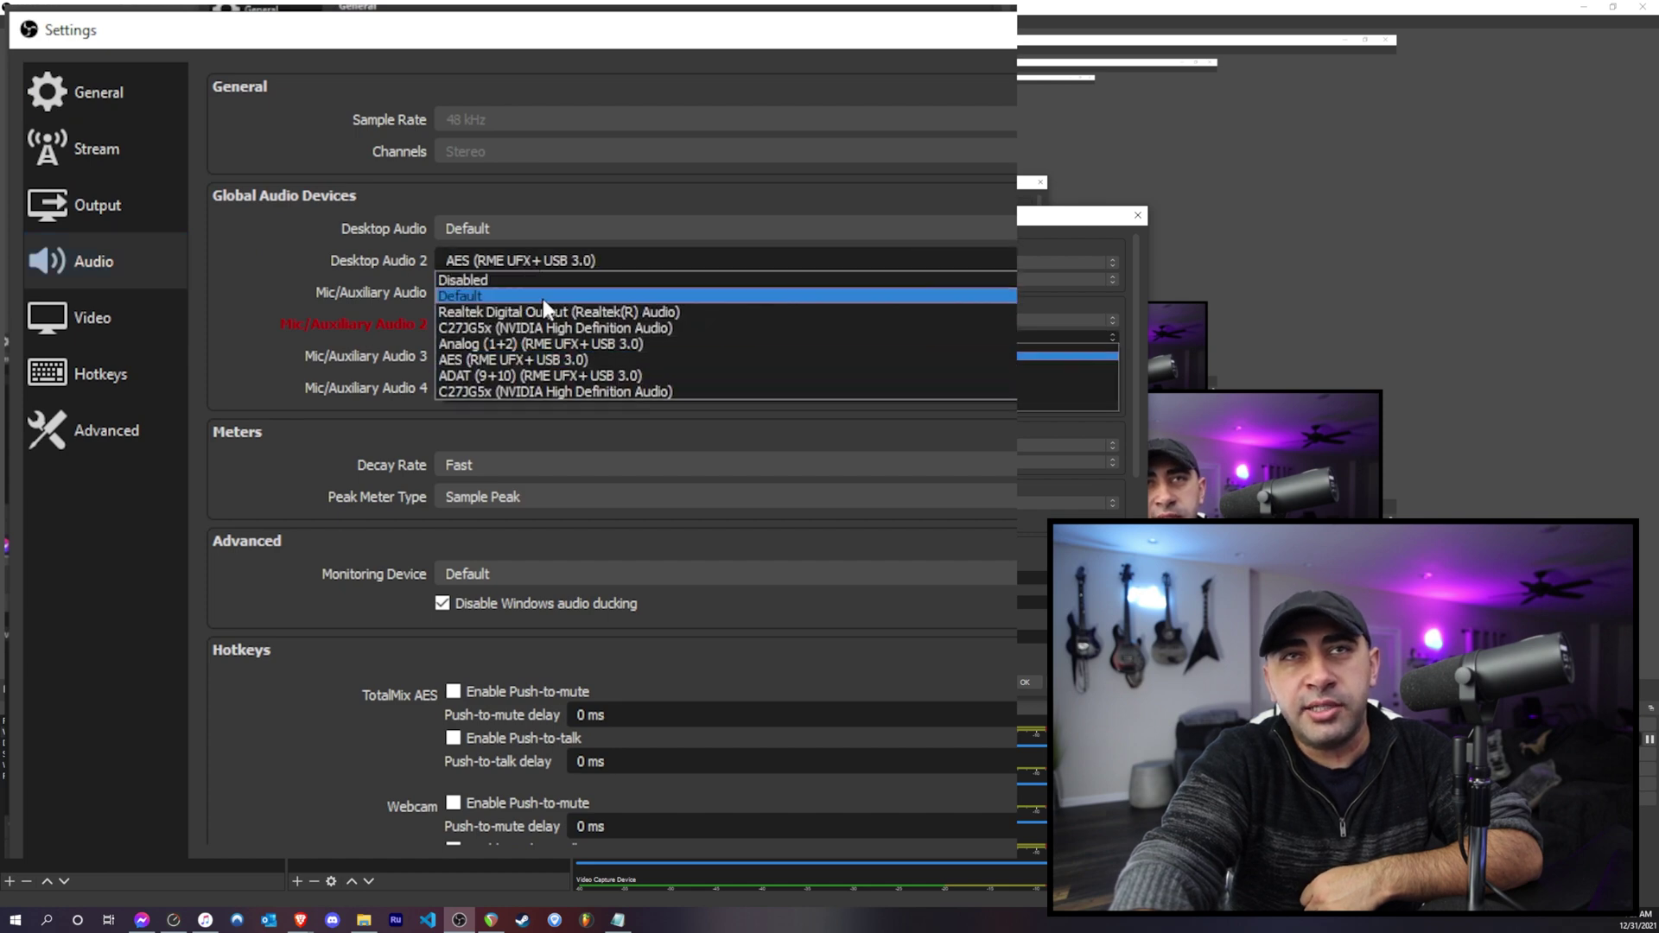
pyautogui.click(537, 350)
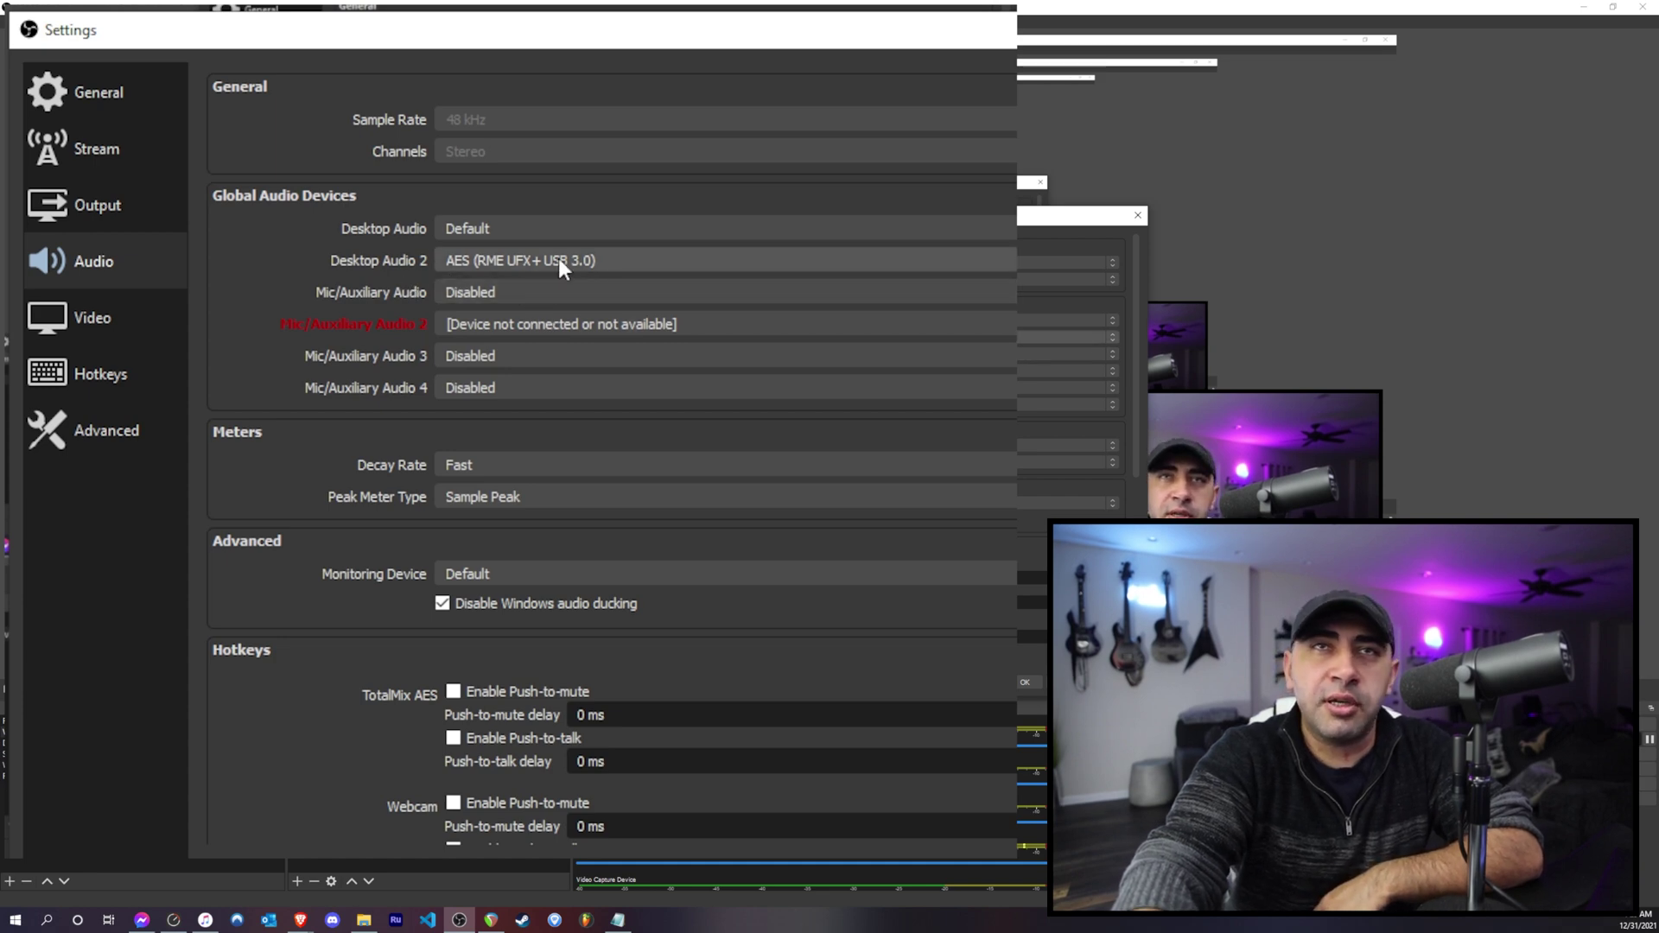
pyautogui.click(525, 262)
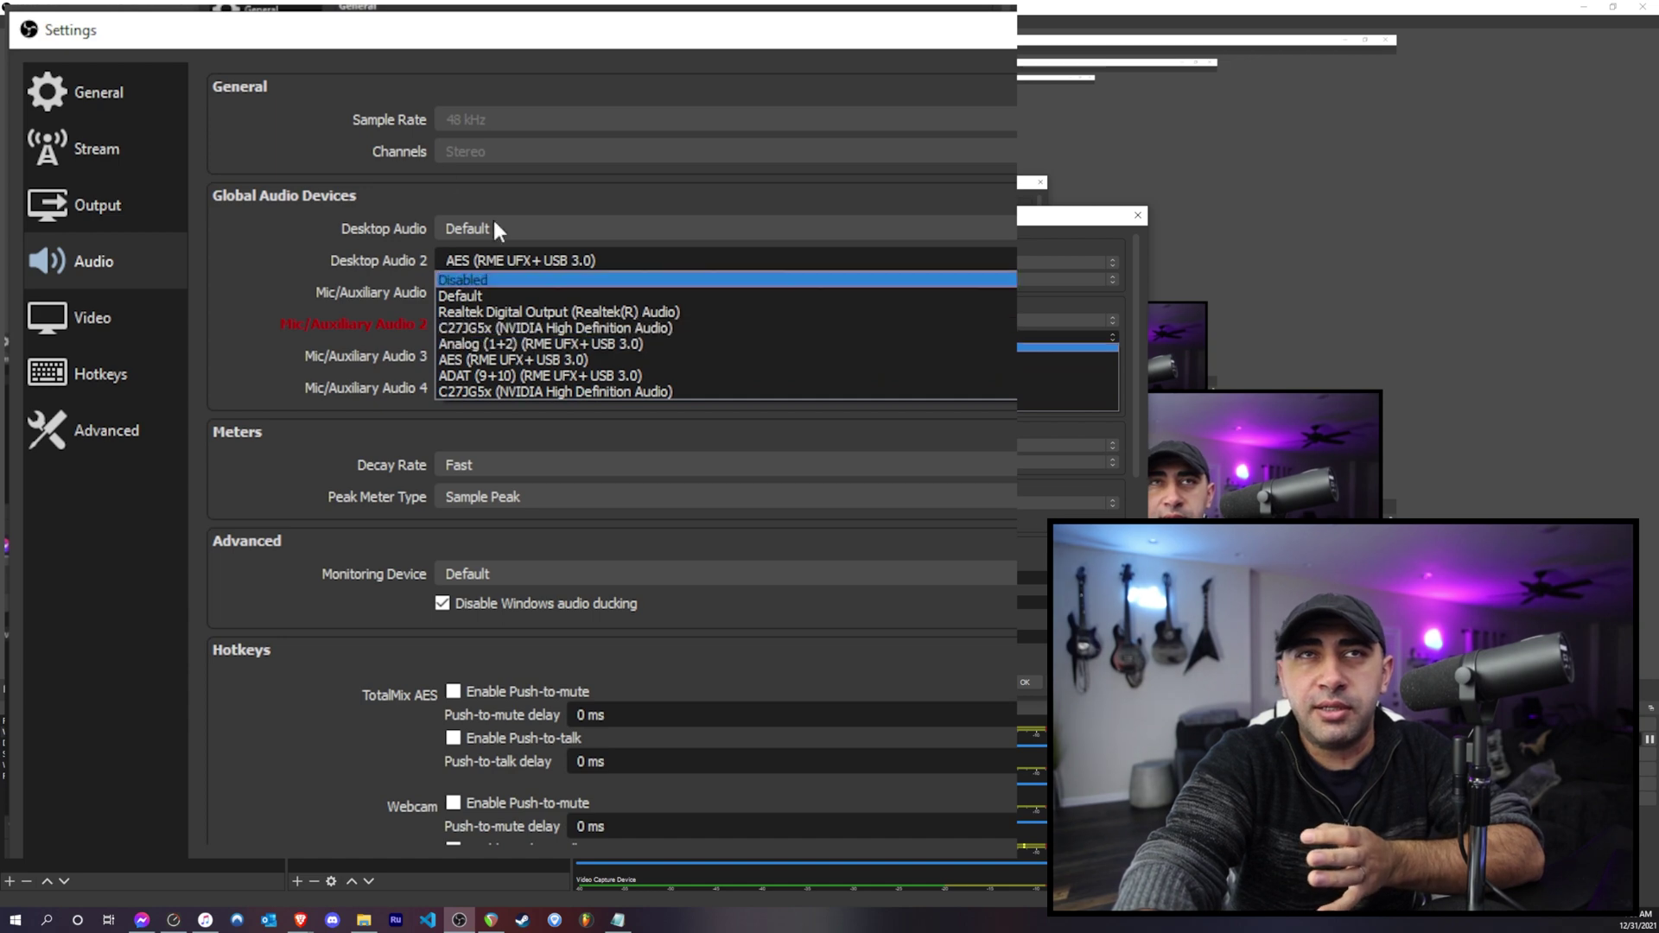
pyautogui.click(391, 173)
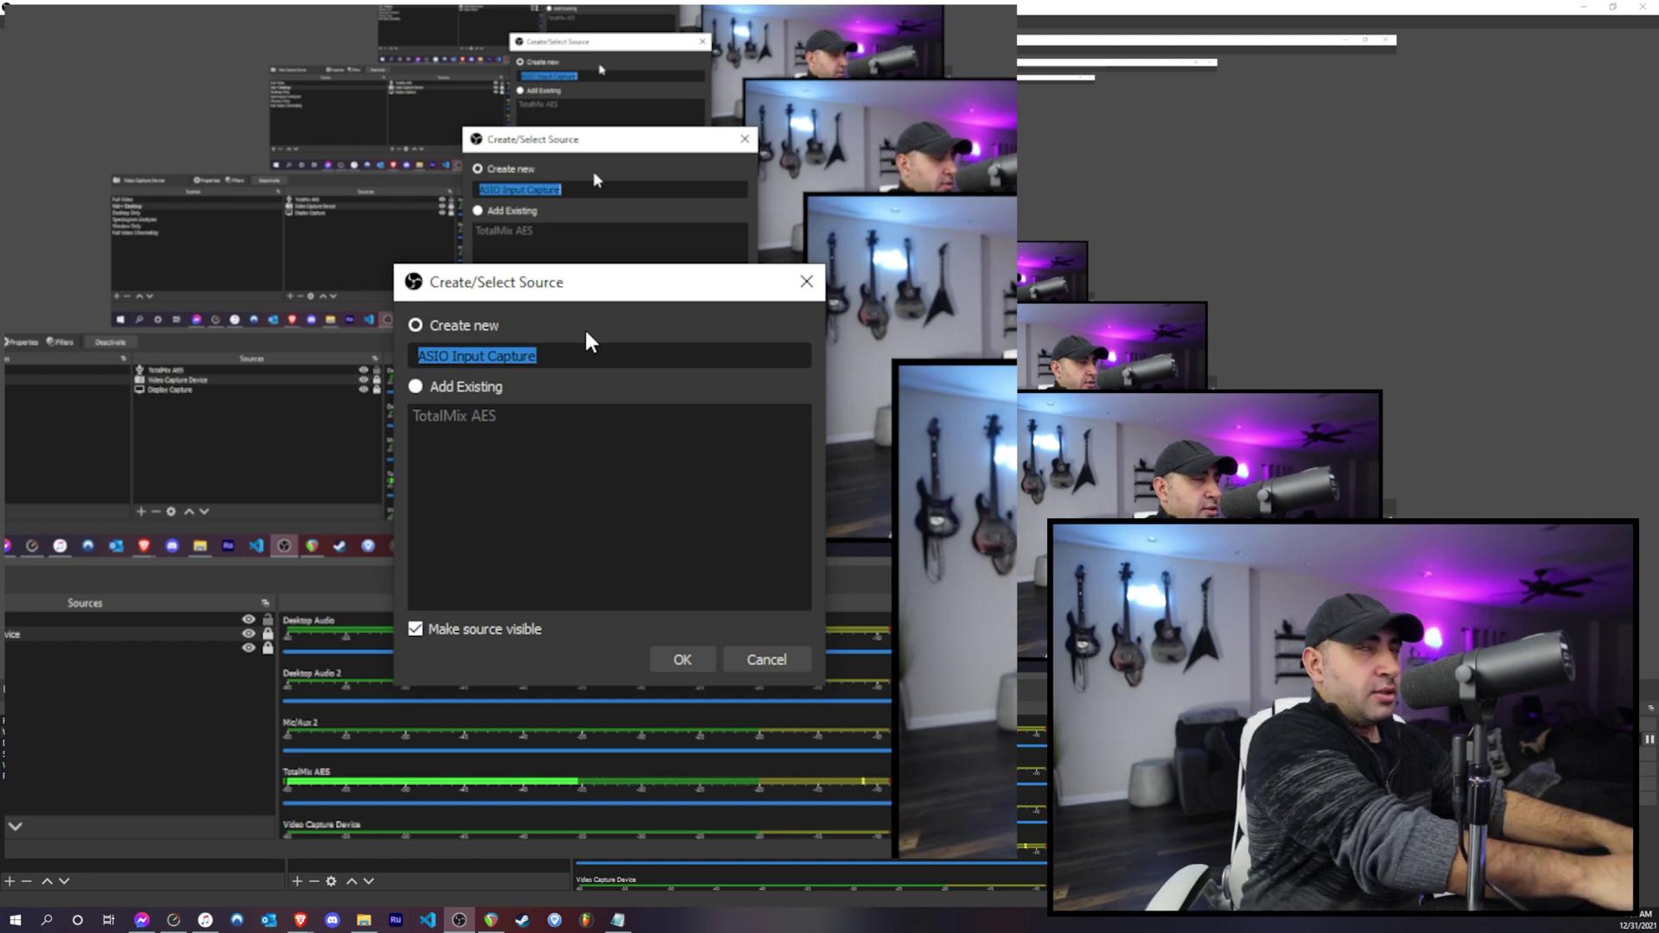
# - Name the new source 'Total Mix 2' and set its device to ASIO MADIface USB
pyautogui.write('Total Mix 2')
pyautogui.press('Return')
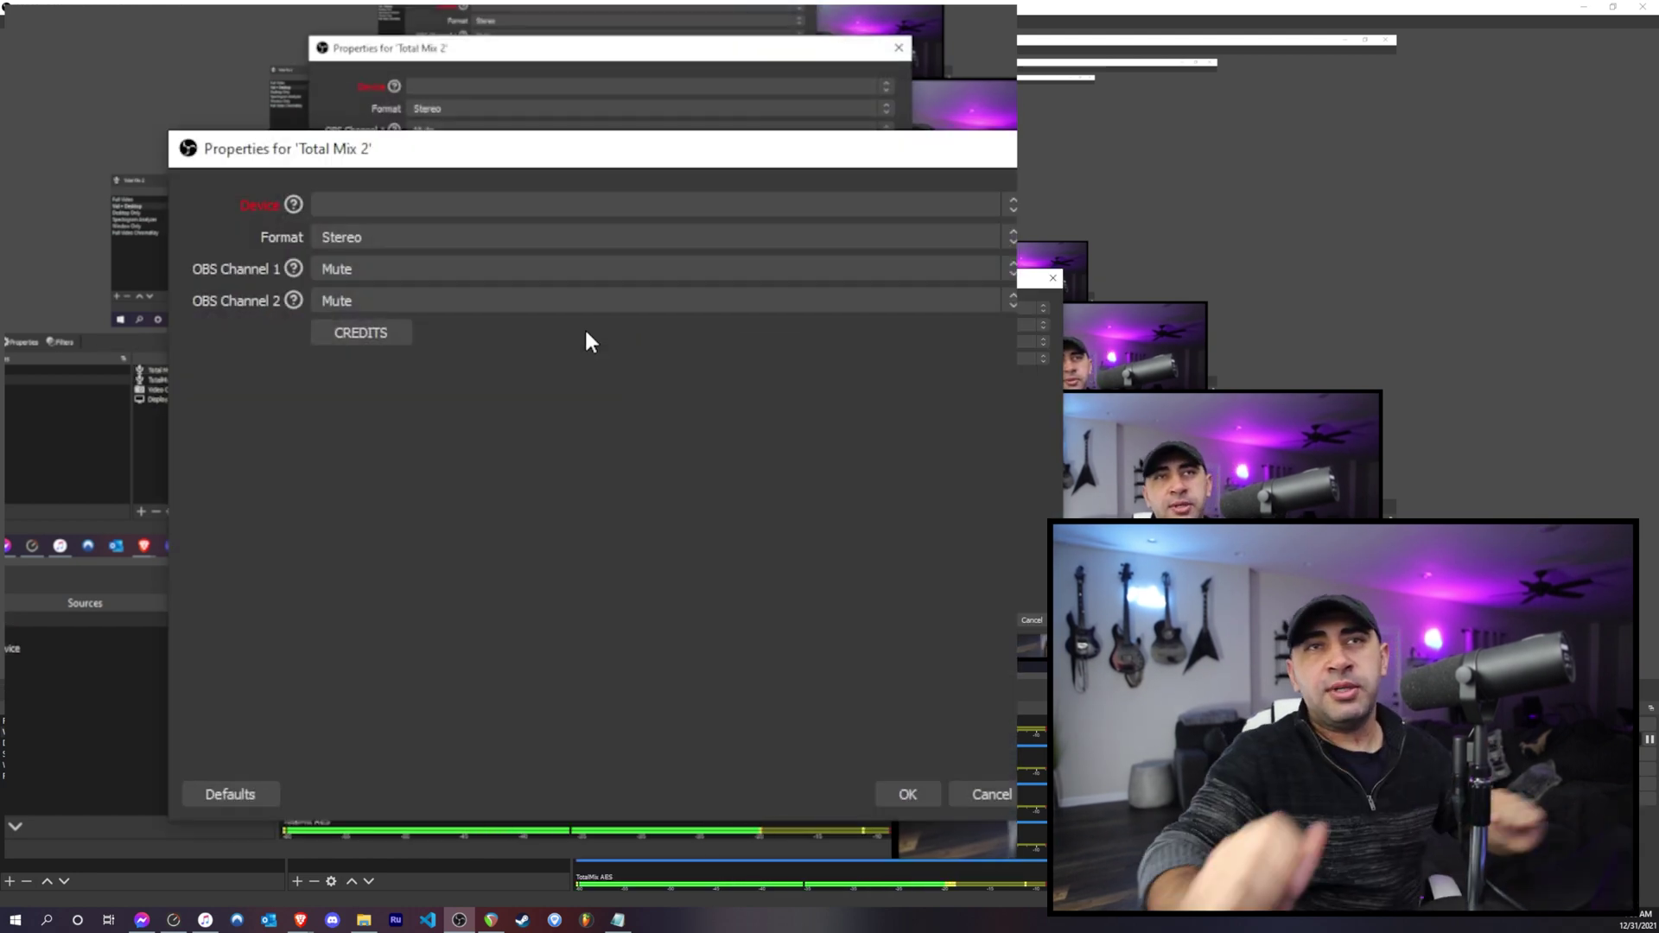
pyautogui.click(416, 205)
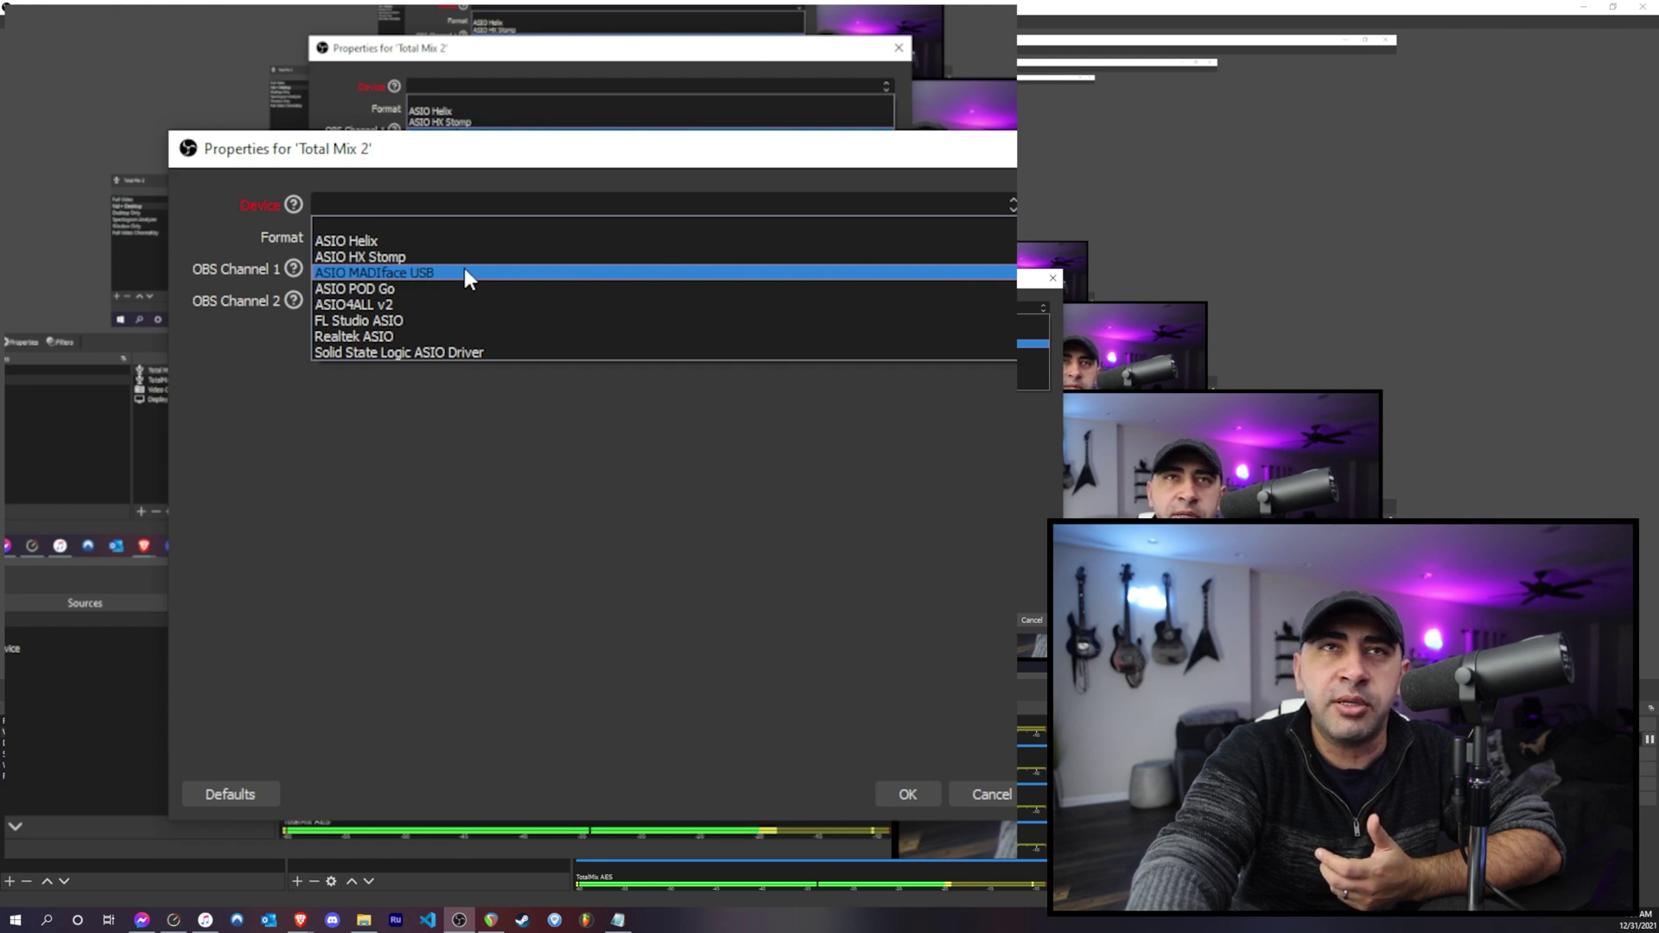
pyautogui.click(427, 268)
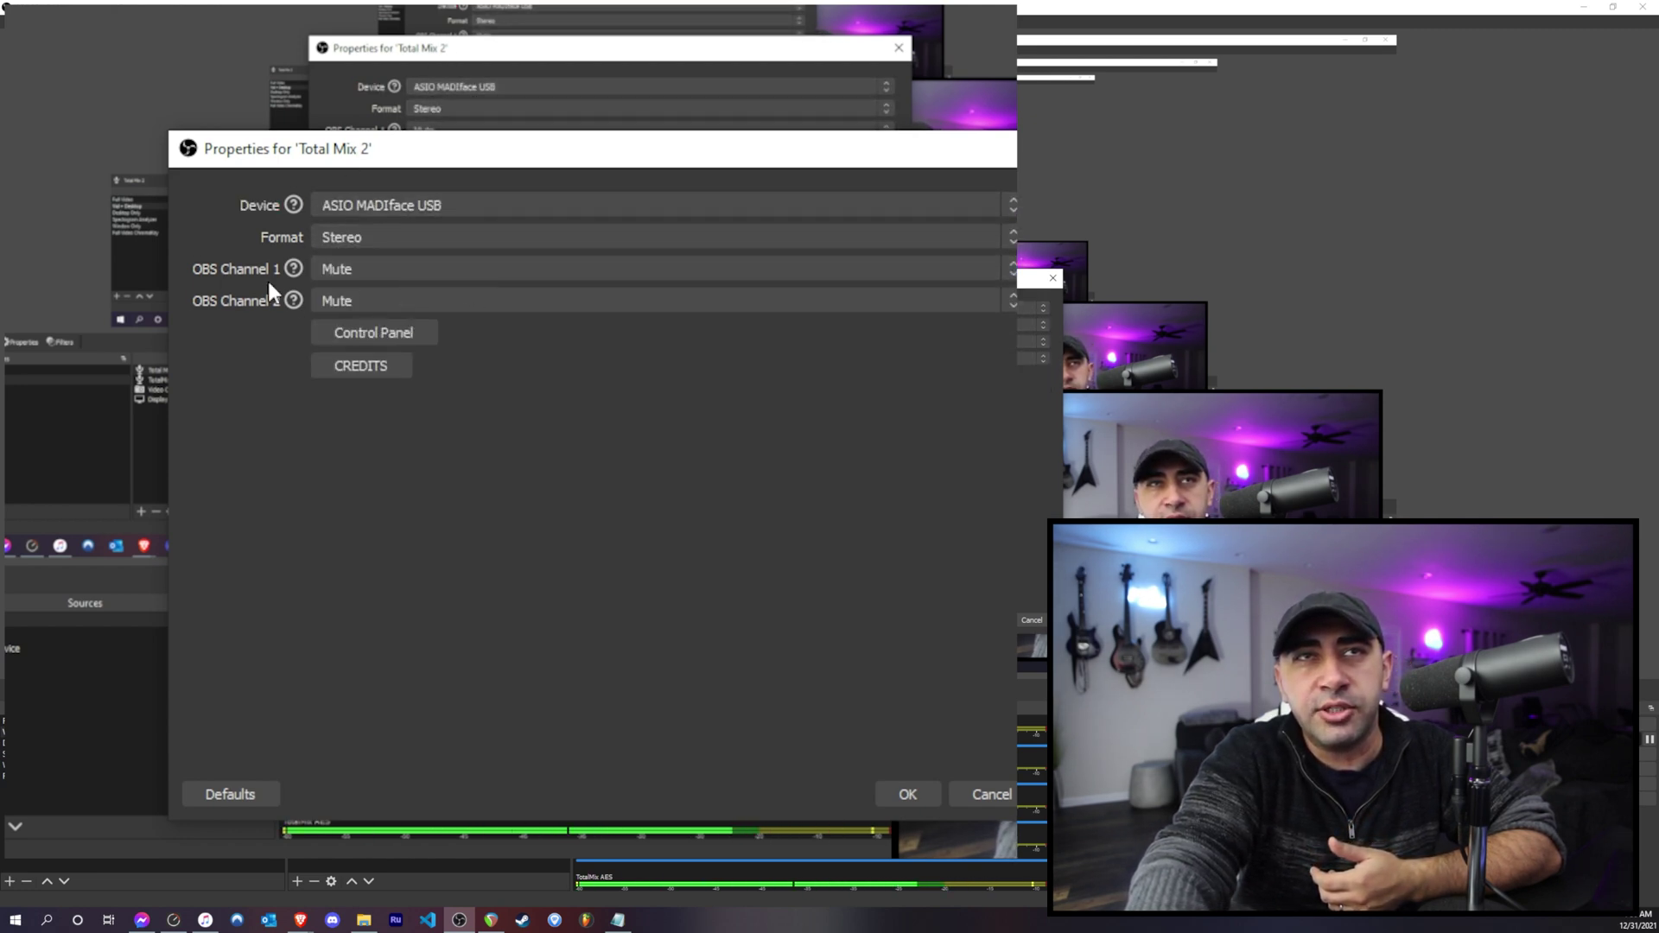
# - Map AES 1 to OBS Channel 1 and AES 2 to OBS Channel 2
pyautogui.click(420, 269)
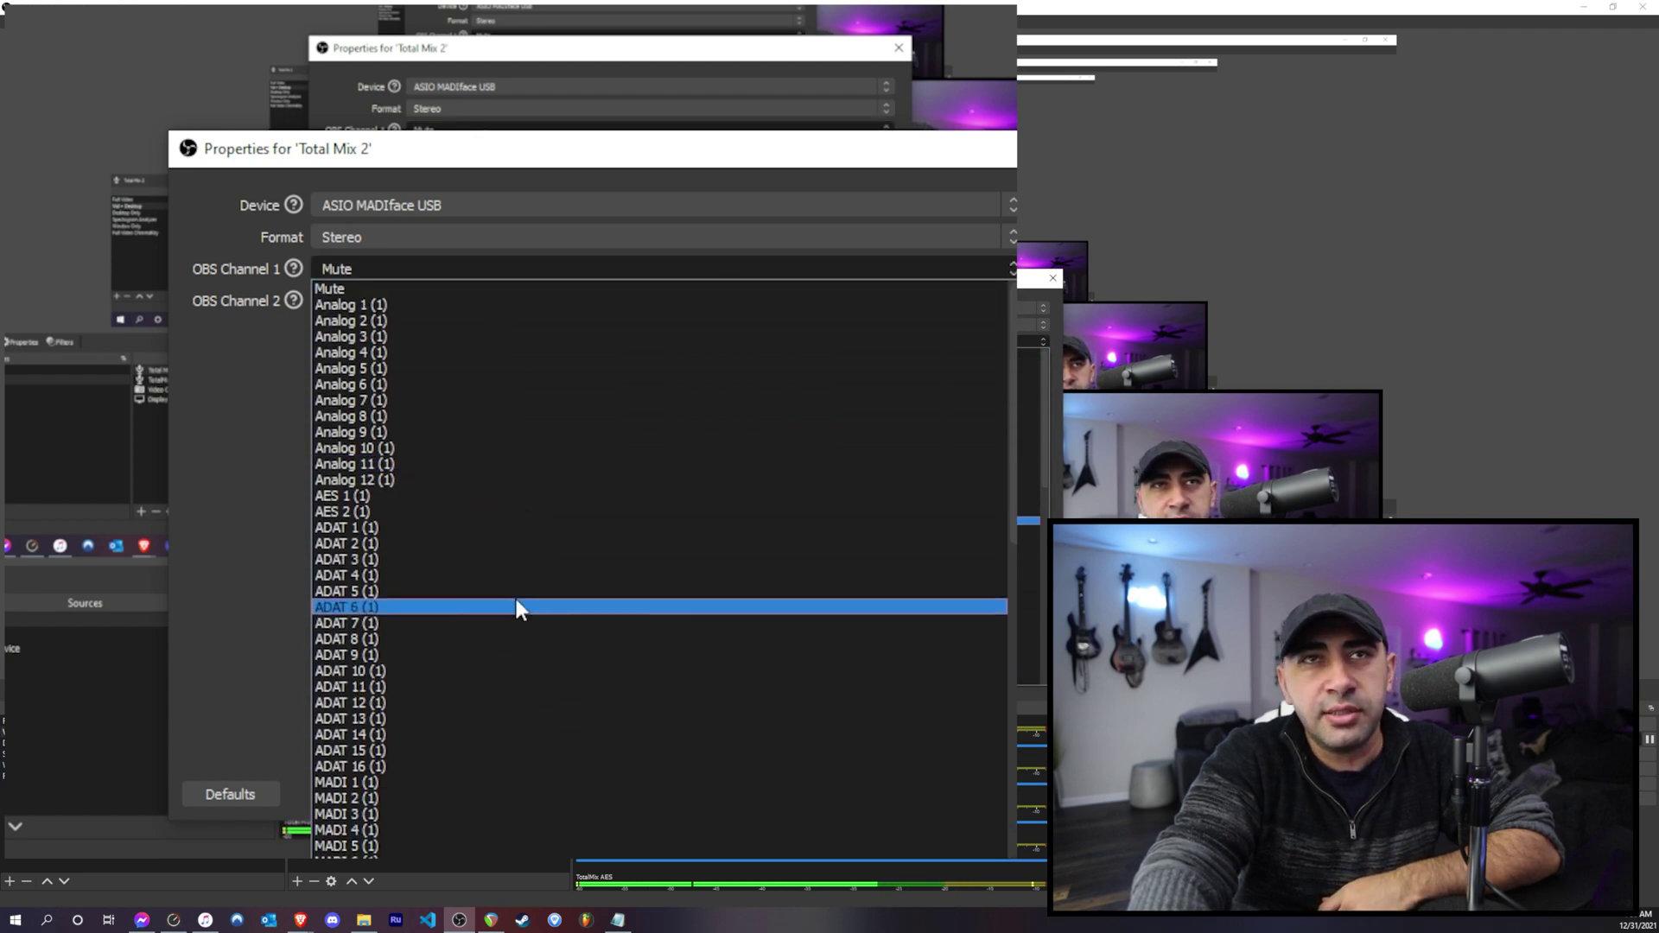
pyautogui.click(374, 494)
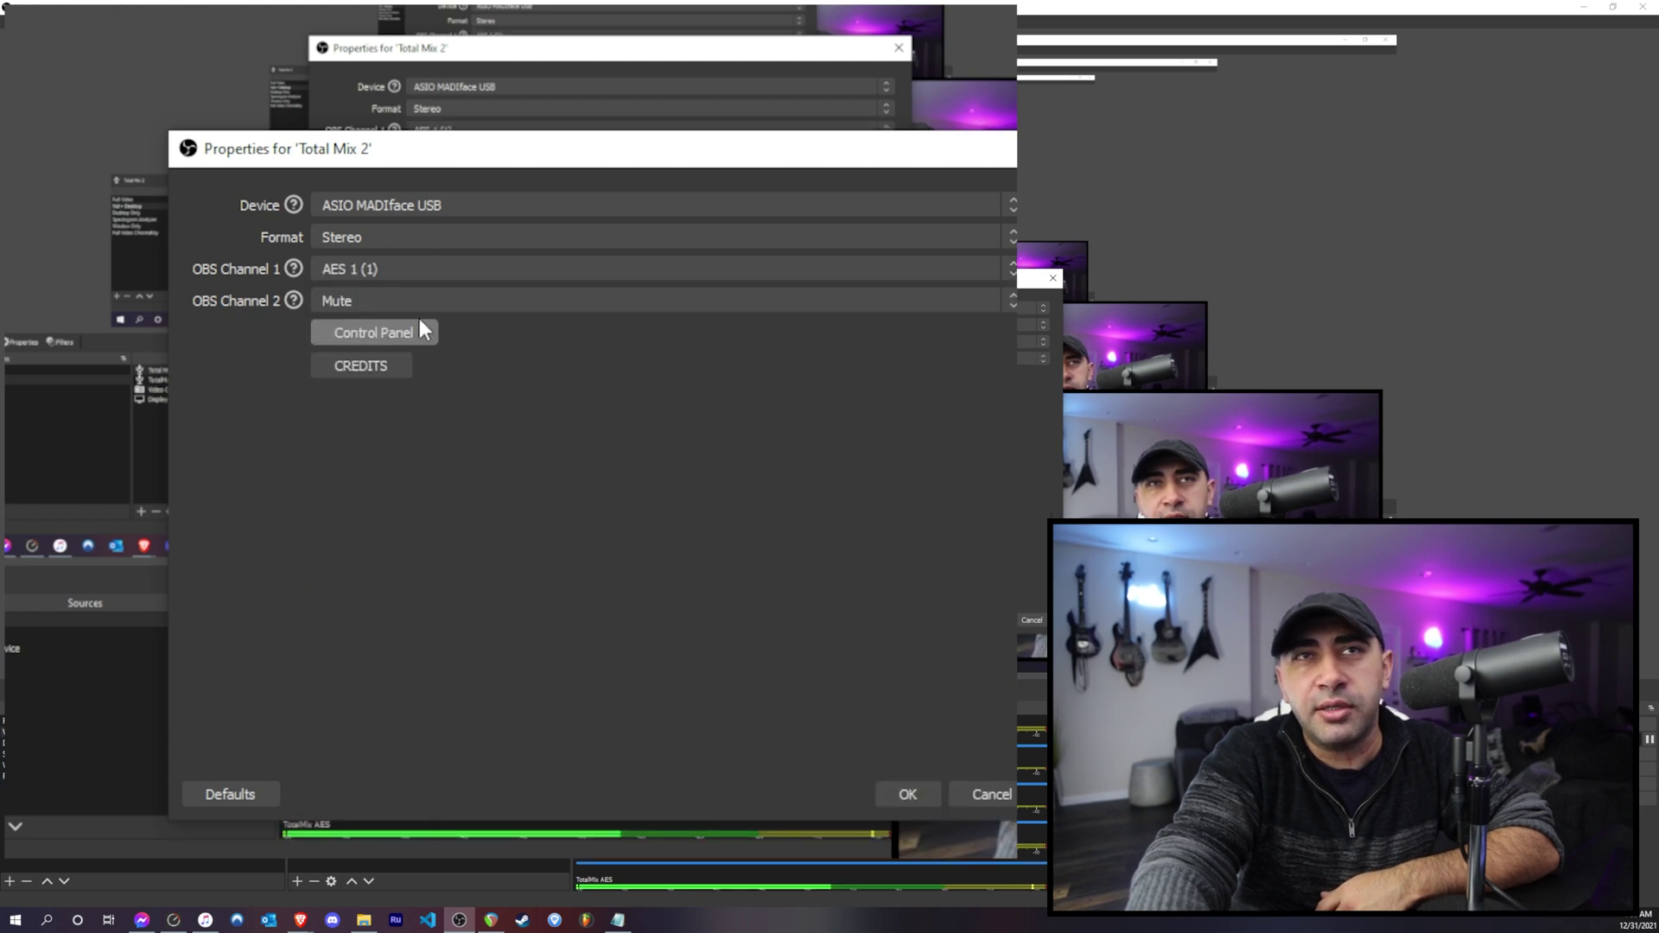
pyautogui.click(362, 299)
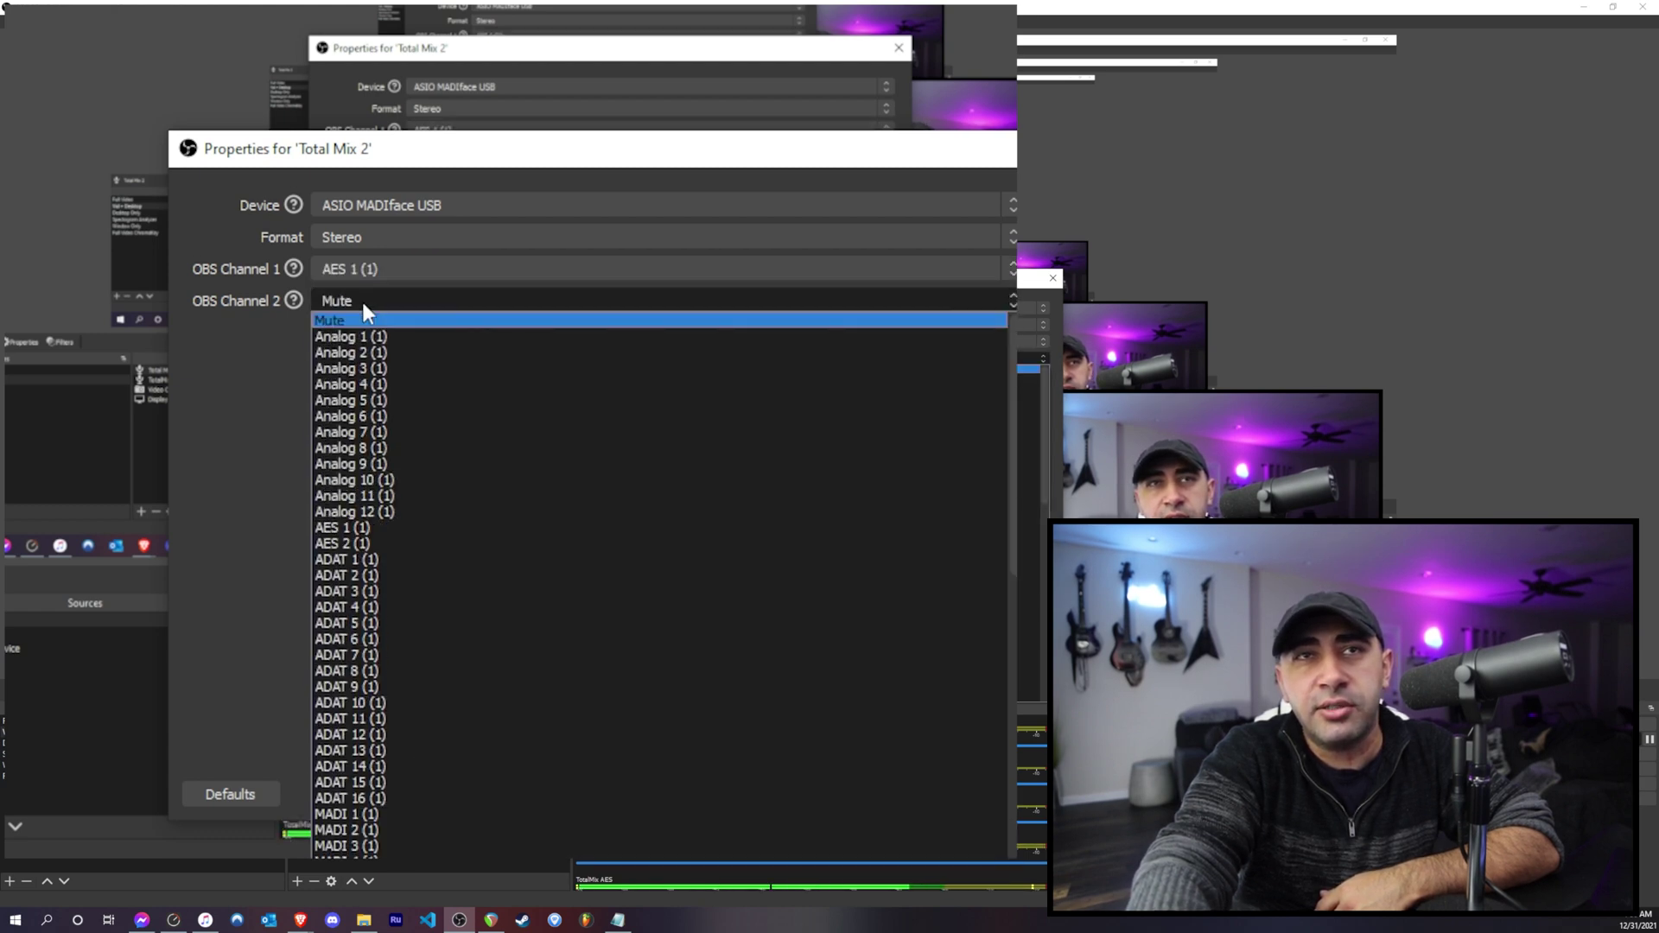
pyautogui.click(393, 541)
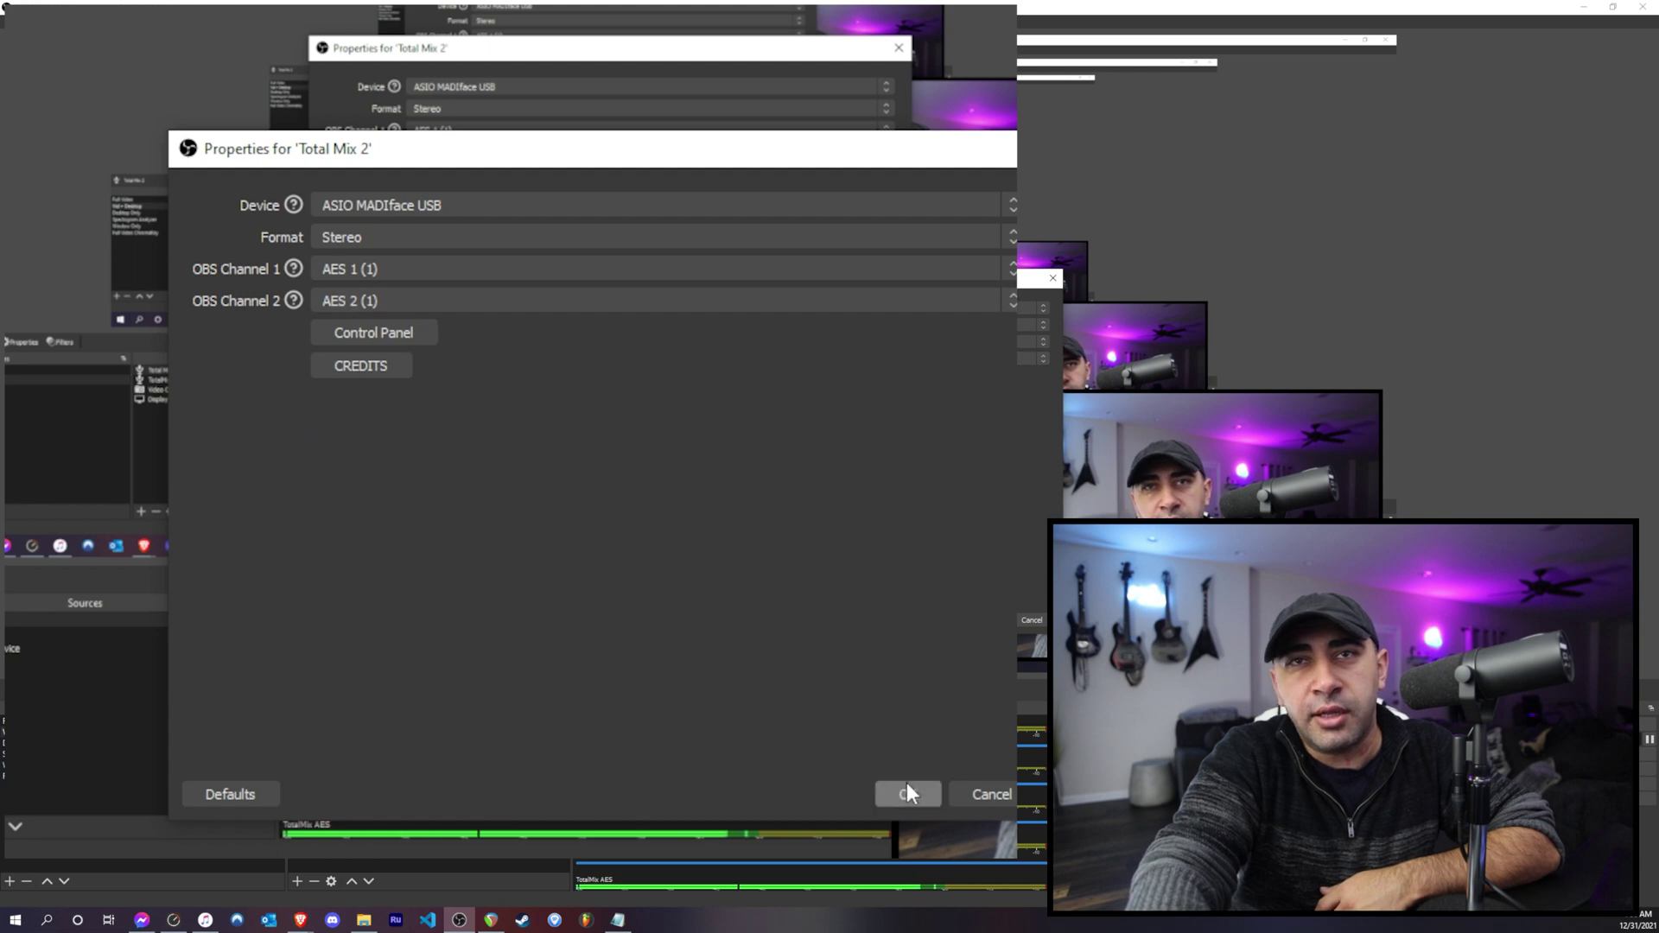